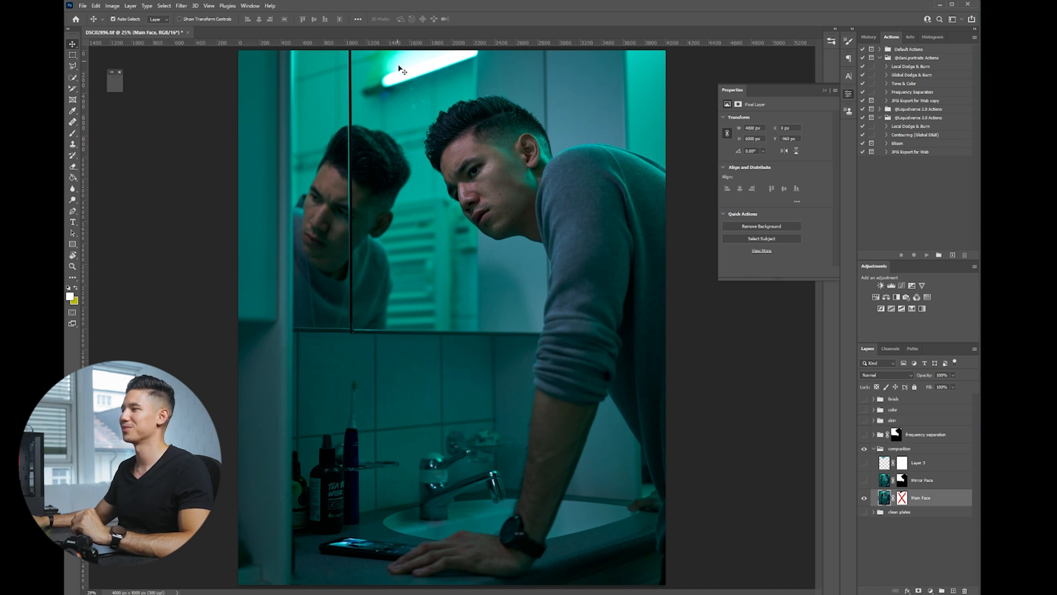
scroll(364, 57, "up", 2)
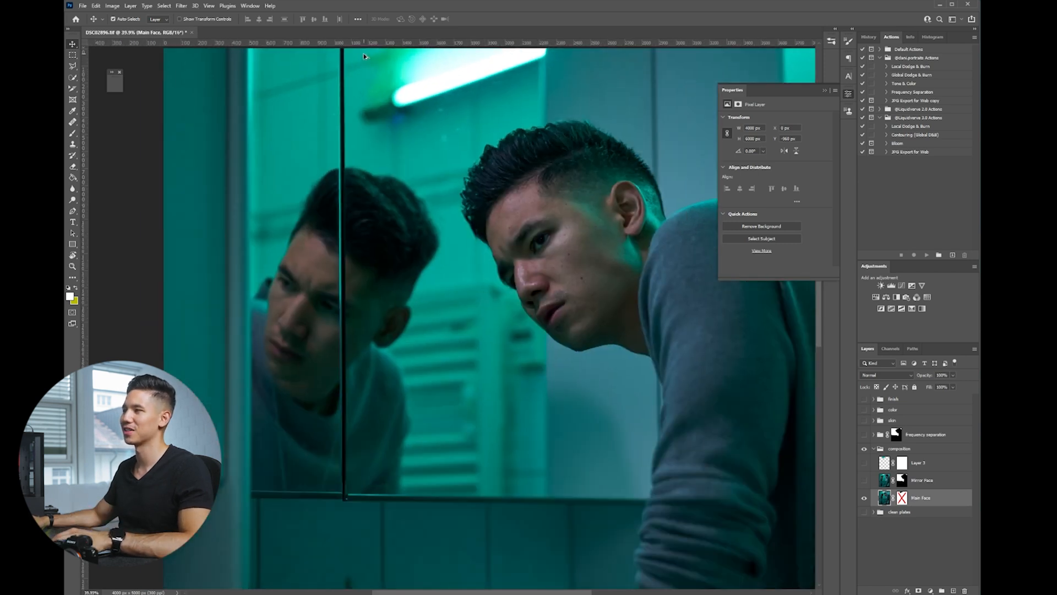
scroll(365, 57, "up", 1)
scroll(405, 124, "down", 3)
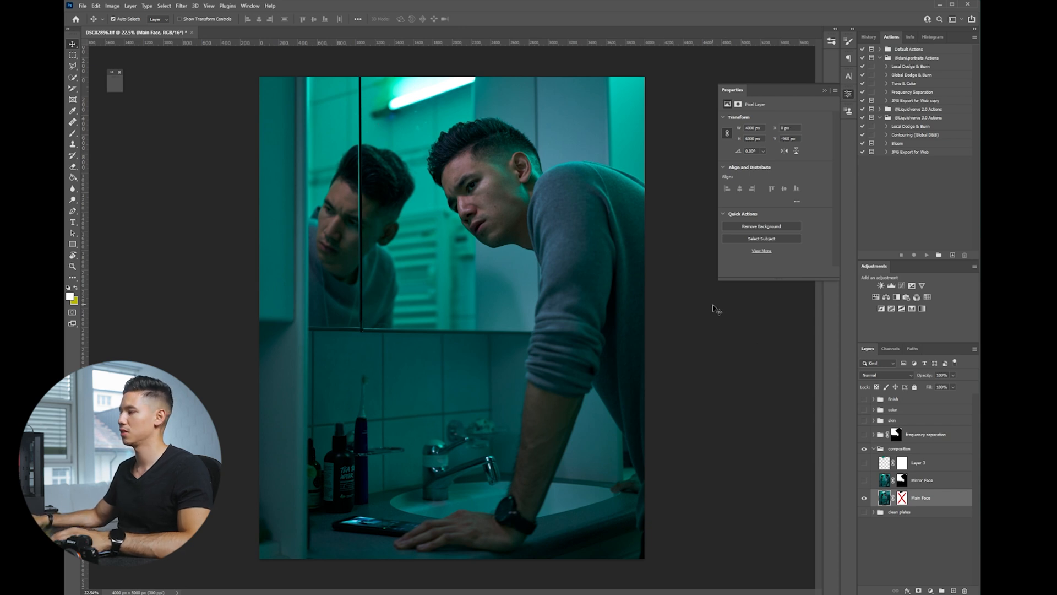
Show the Mirror Face reflection layer, preview its mask, and compare the mirror with and without it.
left_click(917, 480)
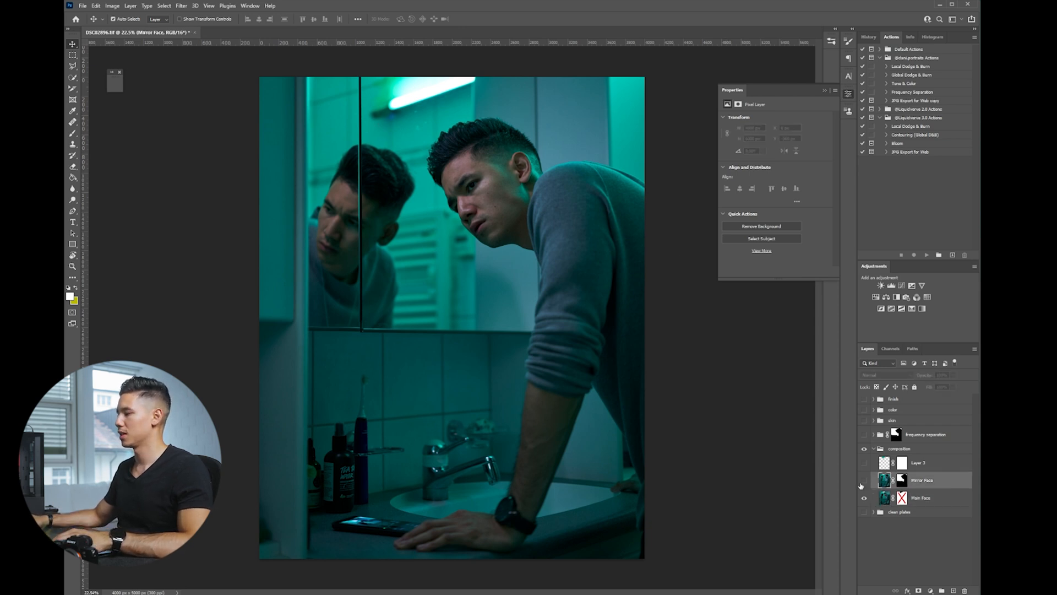
left_click(864, 480)
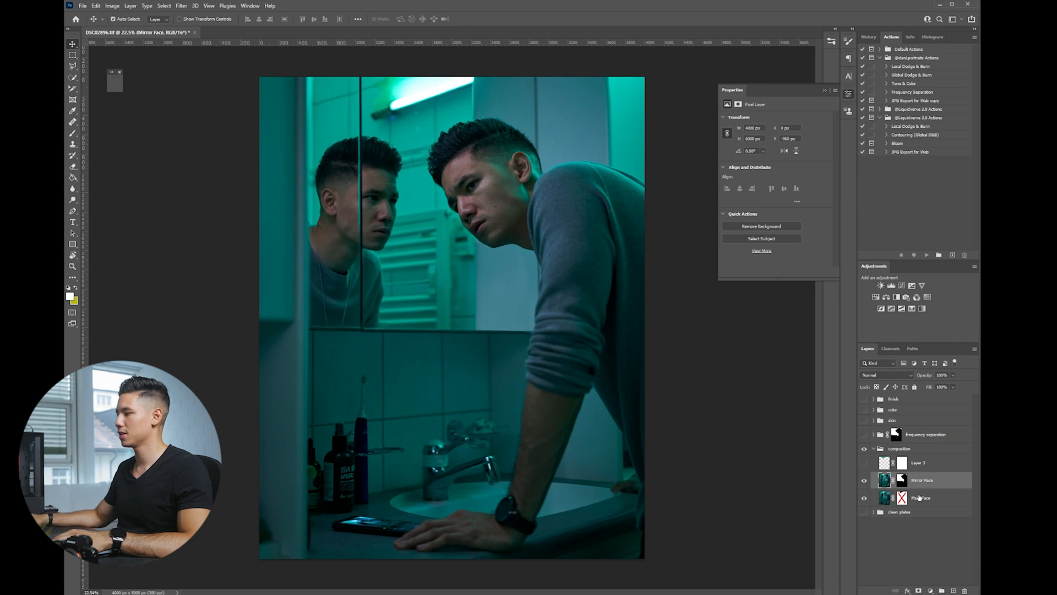
left_click(902, 481, "alt+shift")
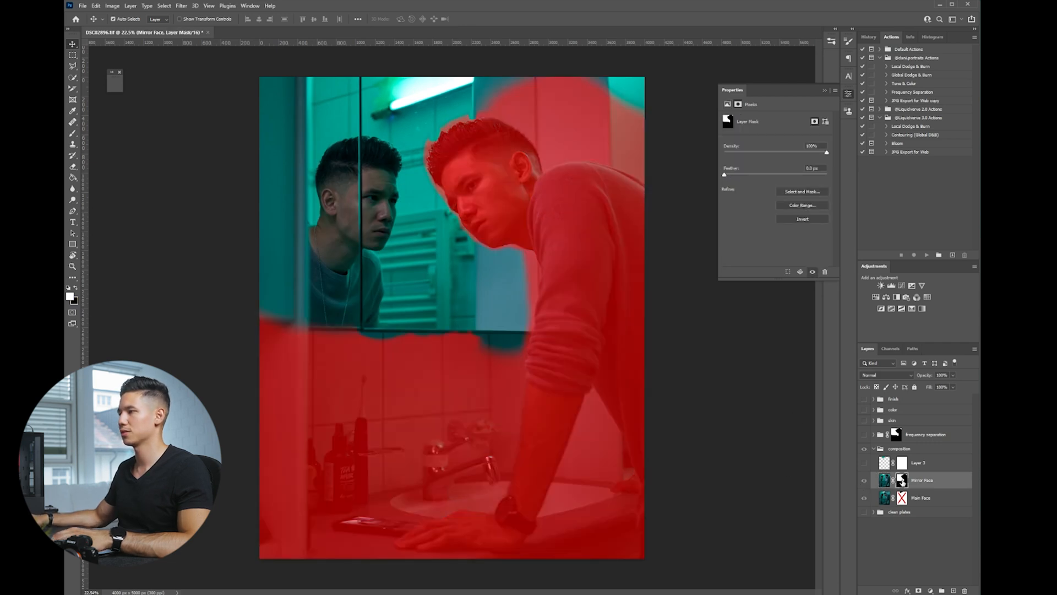
left_click(886, 481)
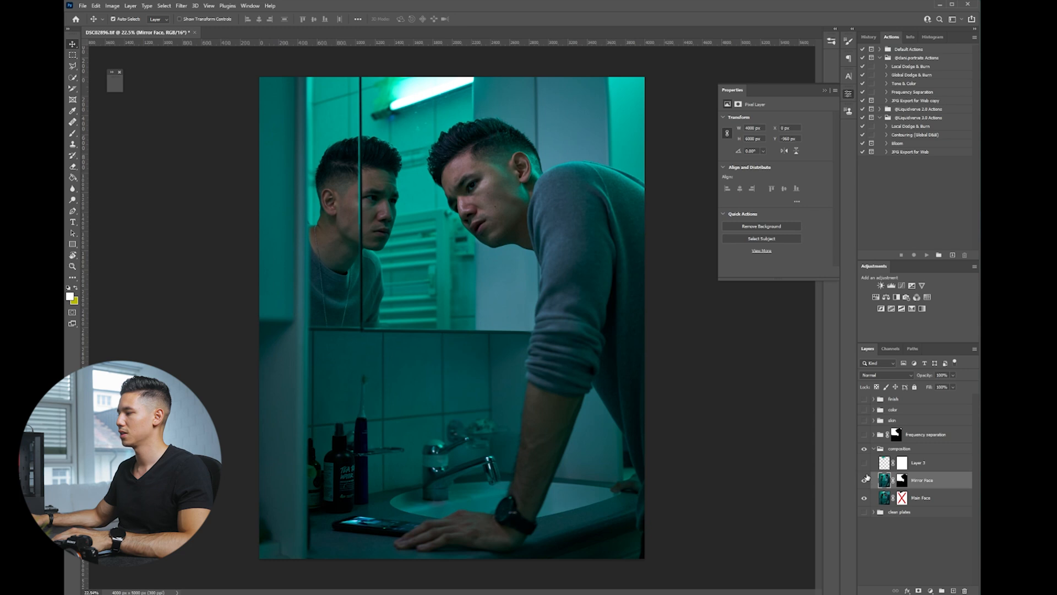
left_click(866, 480)
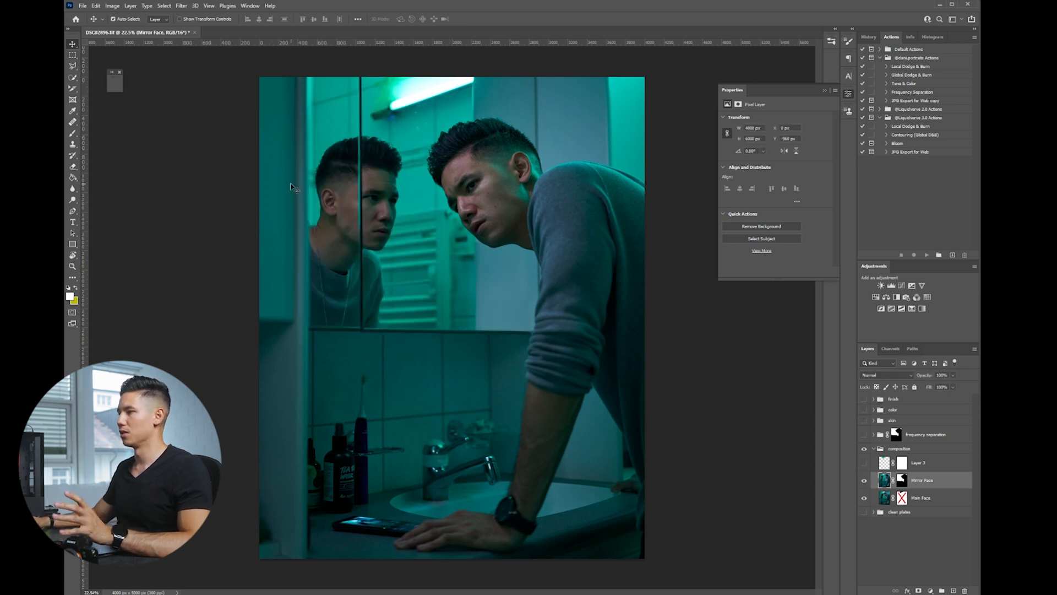
Show Layer 3 over the ceiling light and toggle it to compare the darkened light.
key("alt+bracketright")
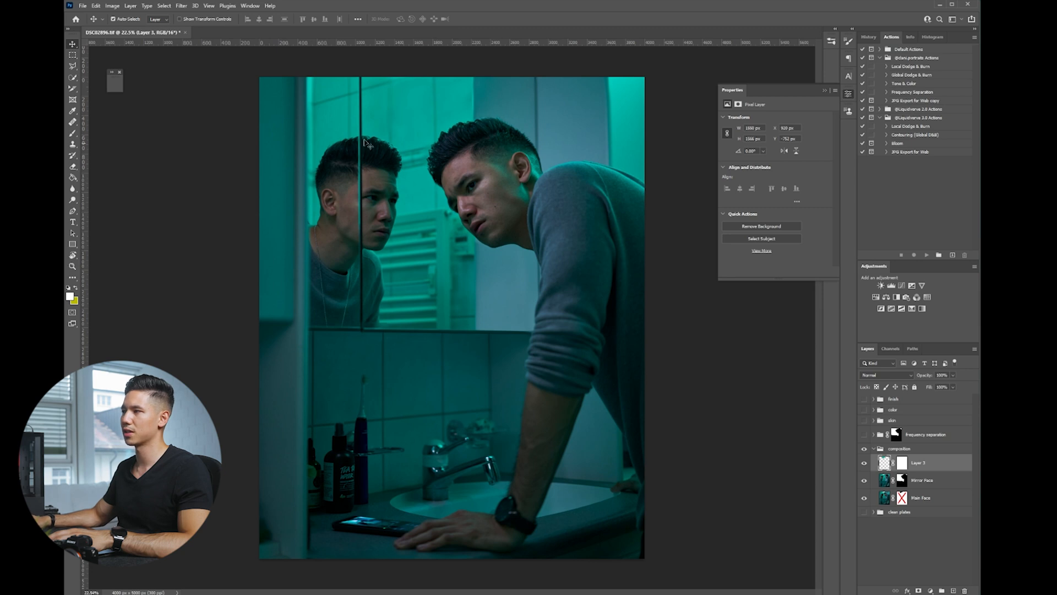
left_click(866, 463)
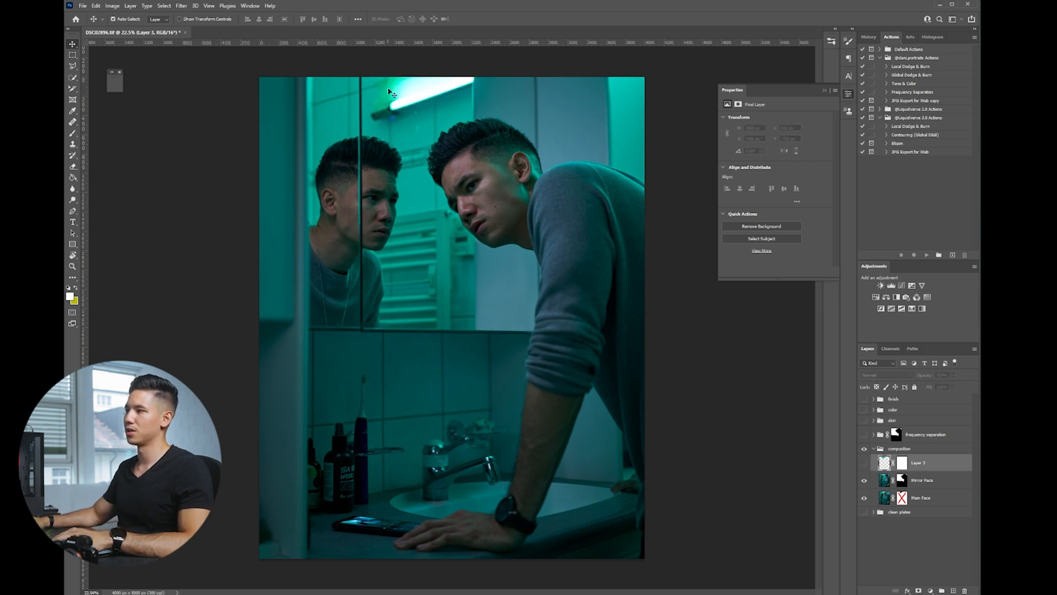
key("ctrl+comma")
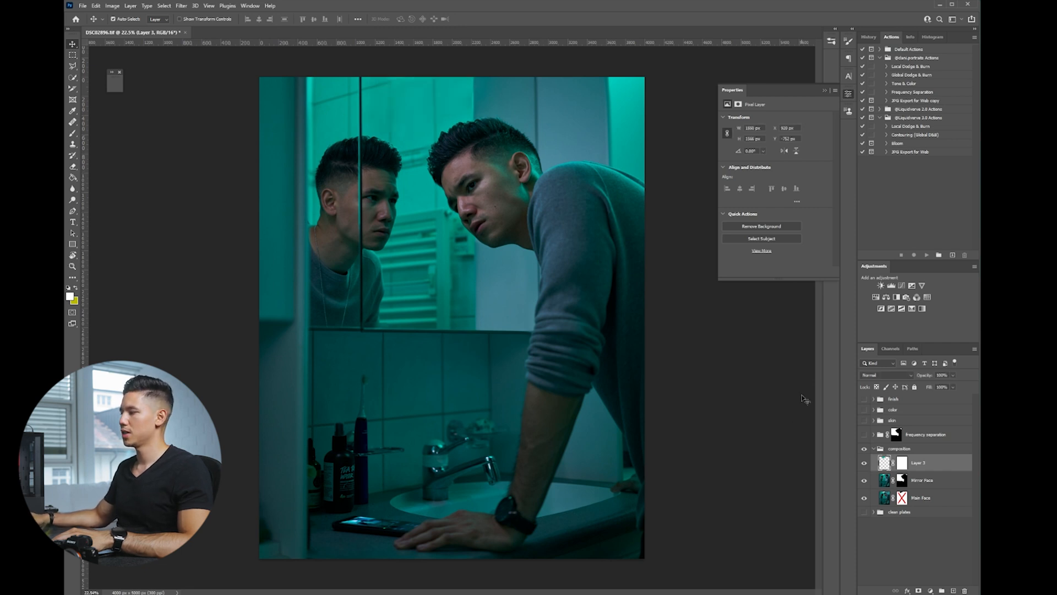
left_click(864, 465)
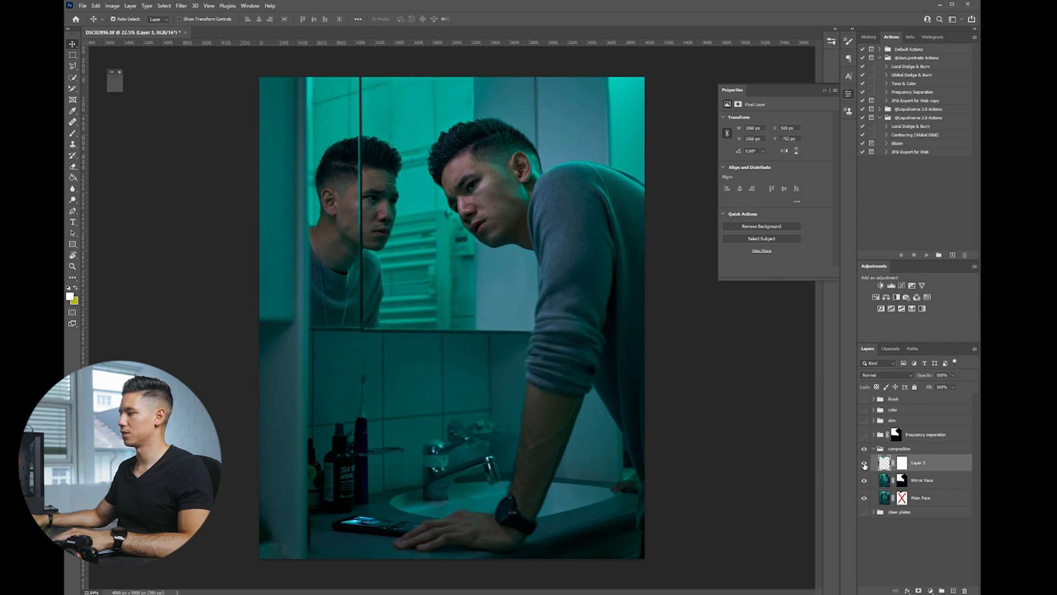
Keep Layer 3 on, collapse the composition group and expand clean plates for comparison.
left_click(864, 465)
left_click(874, 450)
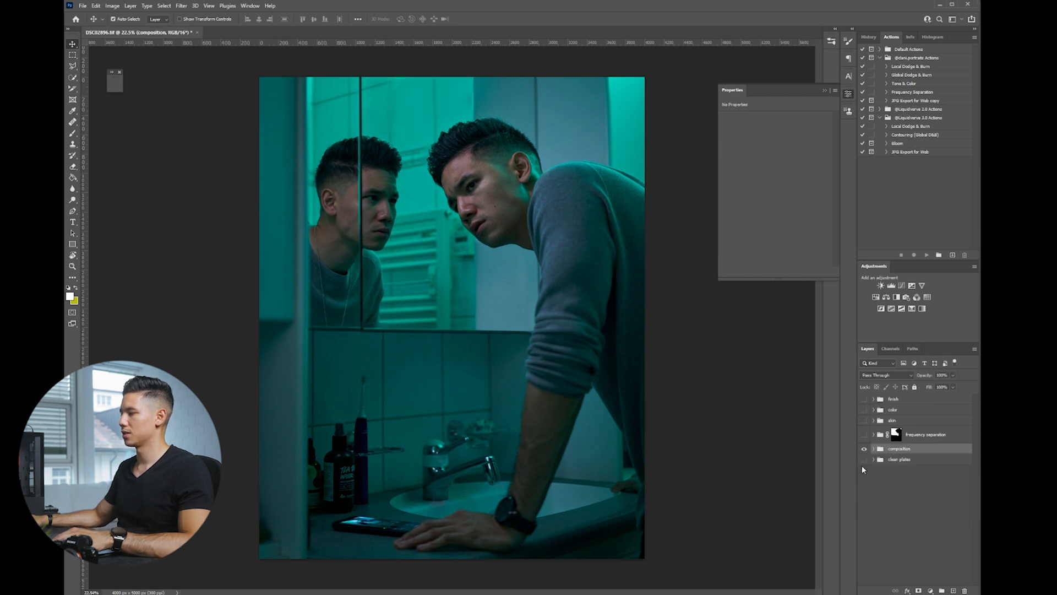
left_click(864, 450)
left_click(874, 460)
left_click(863, 450)
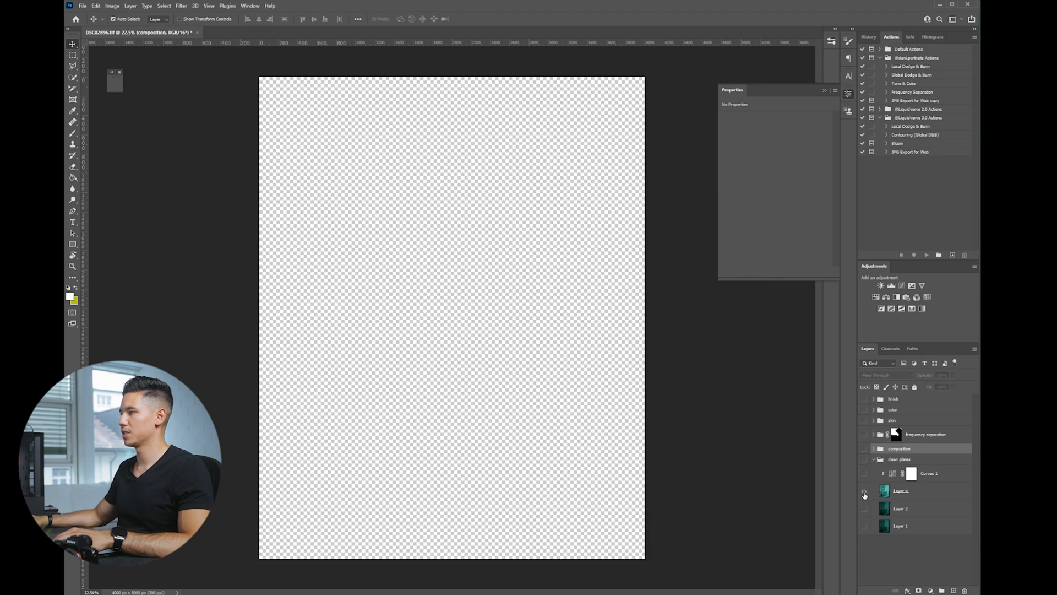
Reveal all clean plate layers, hide composition to view the empty plate, then restore composition and collapse clean plates.
left_click_drag(865, 493, 864, 529)
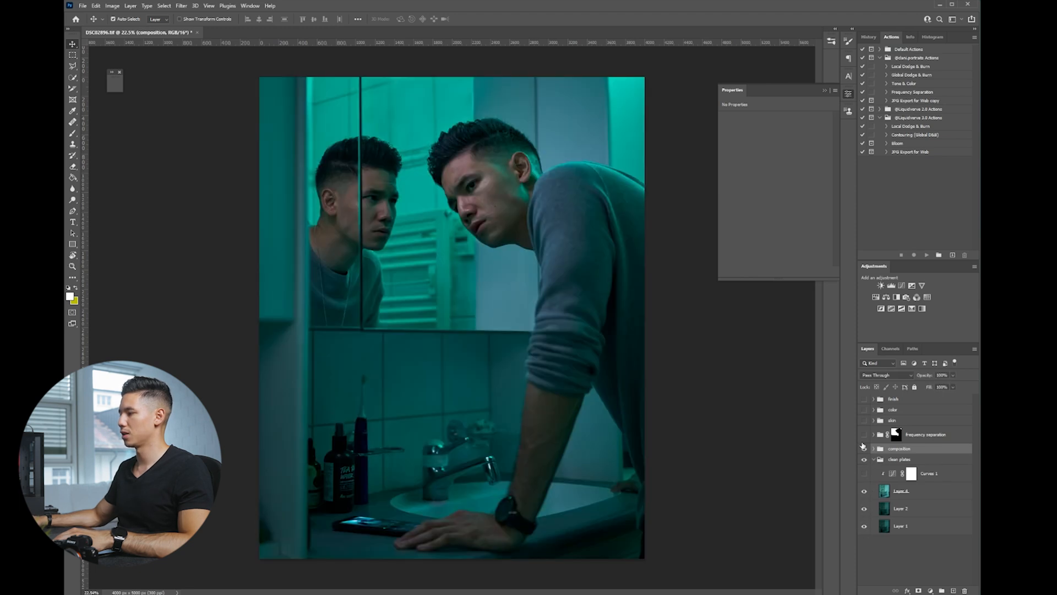
left_click(864, 449)
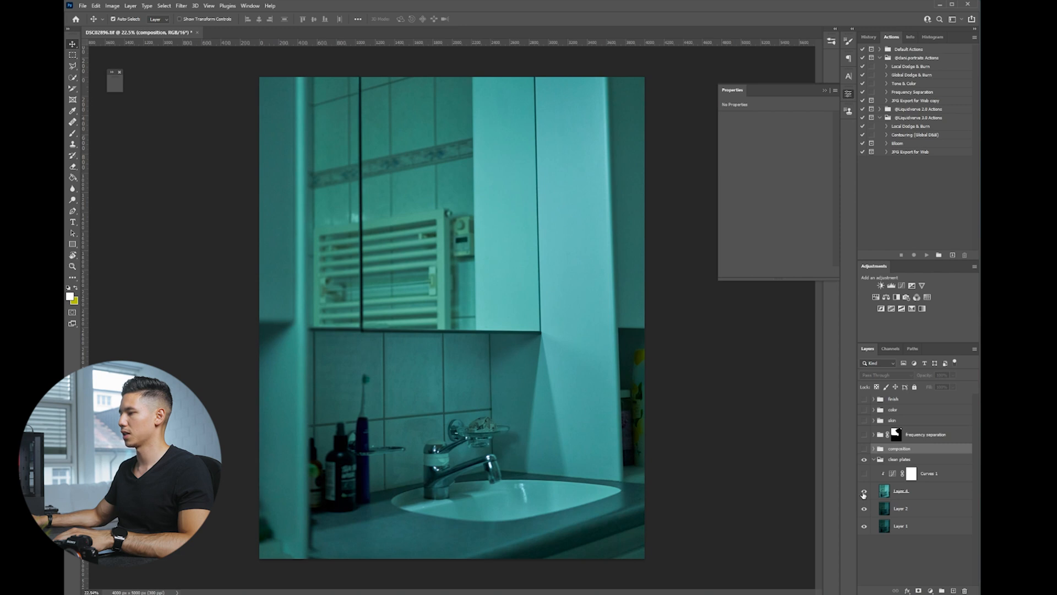
left_click(864, 493)
left_click(864, 493)
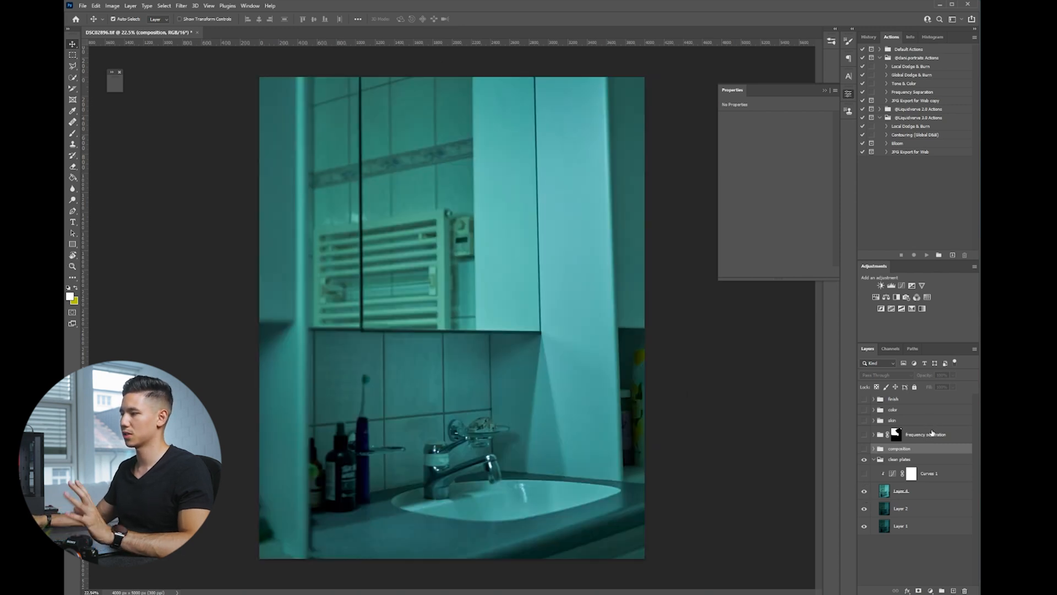
left_click(877, 460)
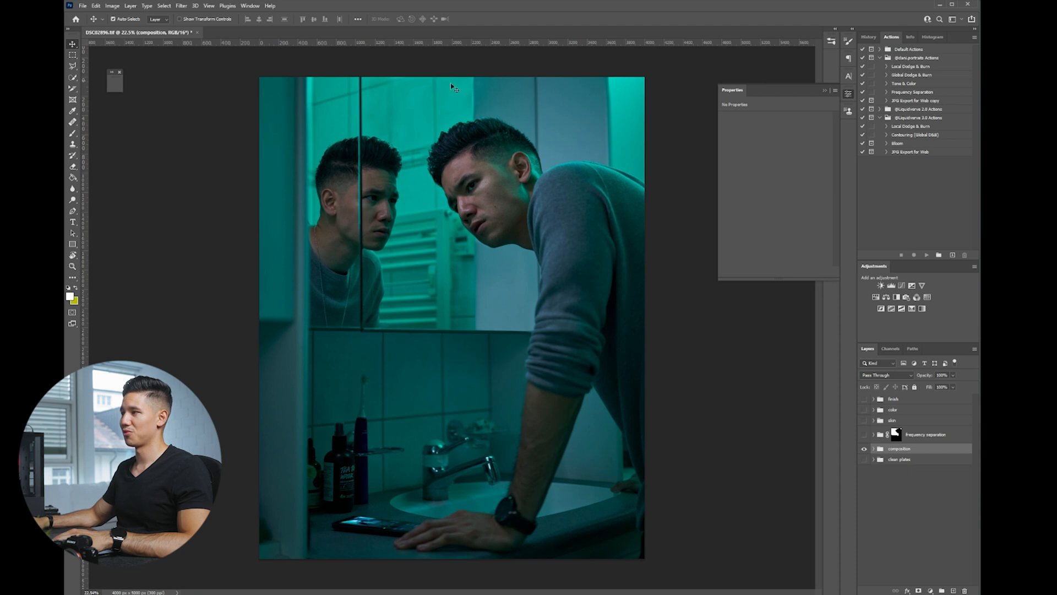
Show and expand the Frequency Separation group, toggling it to compare the skin retouch.
left_click(865, 434)
left_click(880, 434)
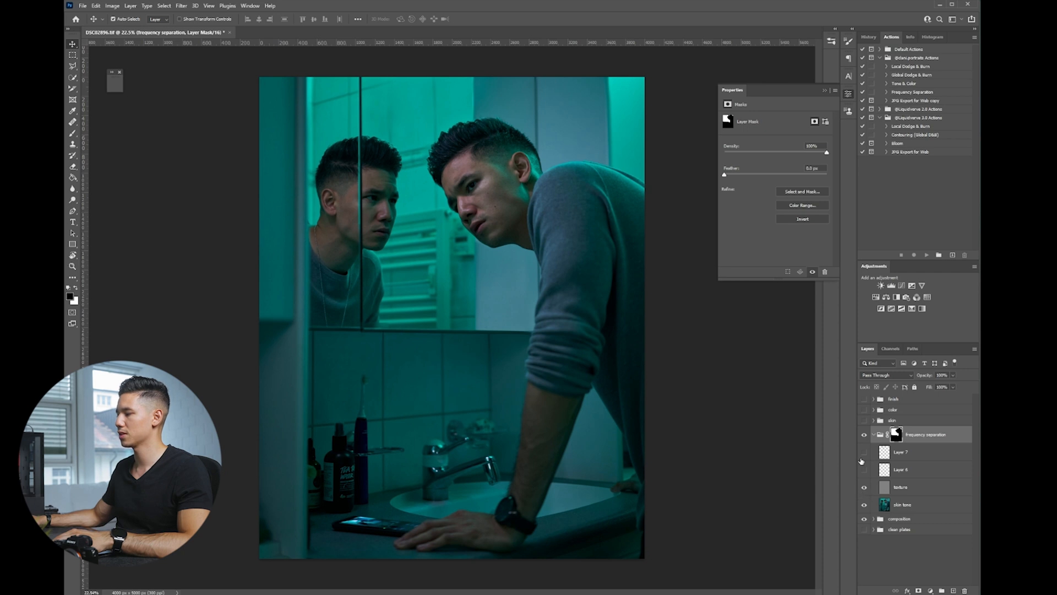
left_click(864, 435)
left_click(863, 436)
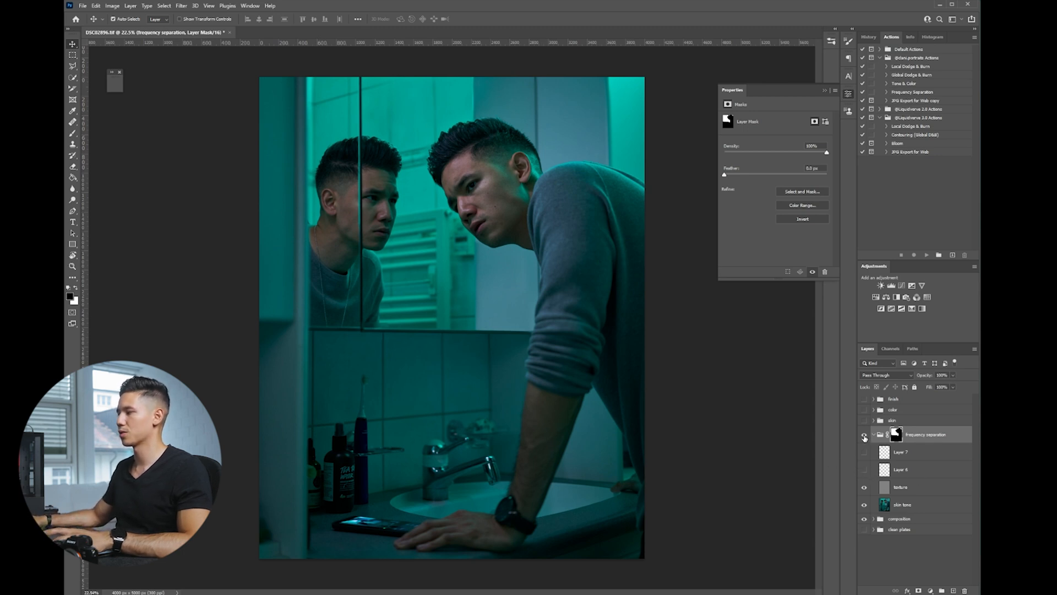
left_click(865, 435)
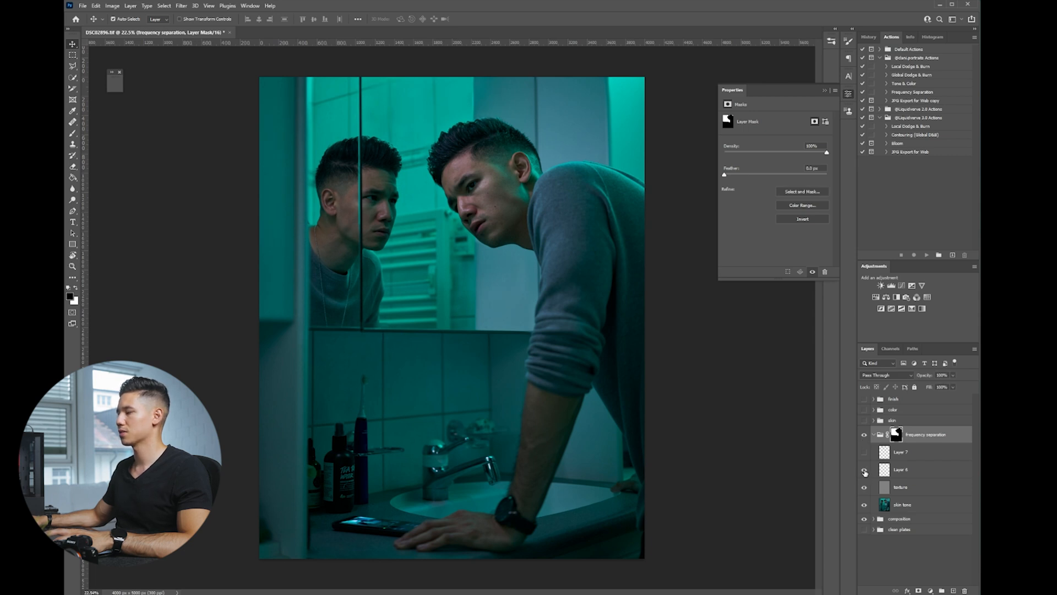
Solo Layer 6 and other frequency layers to inspect them alone, restore the composite and collapse the group.
left_click(866, 473, "alt")
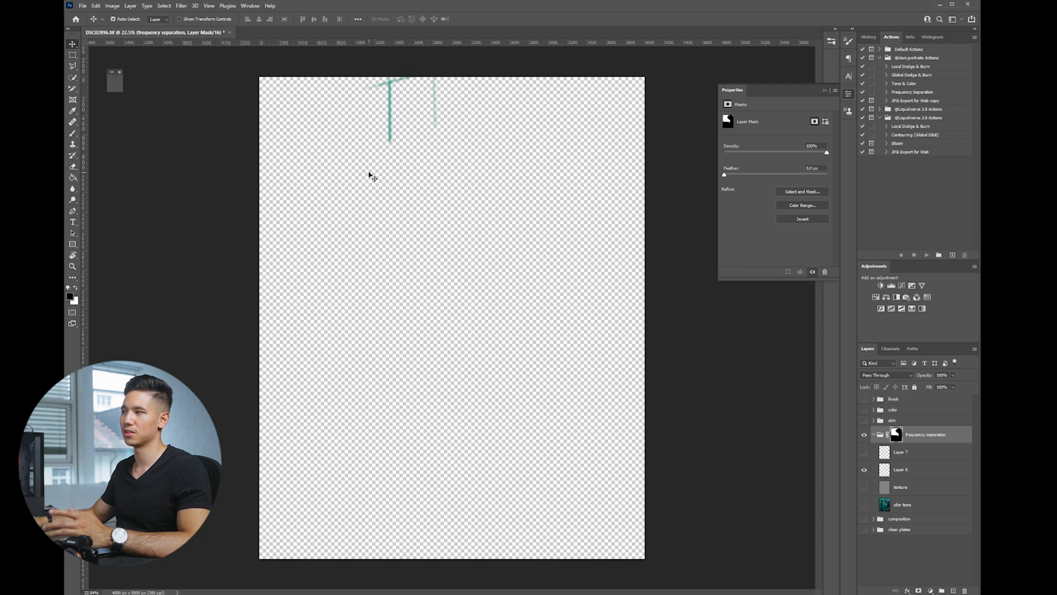
left_click(909, 469)
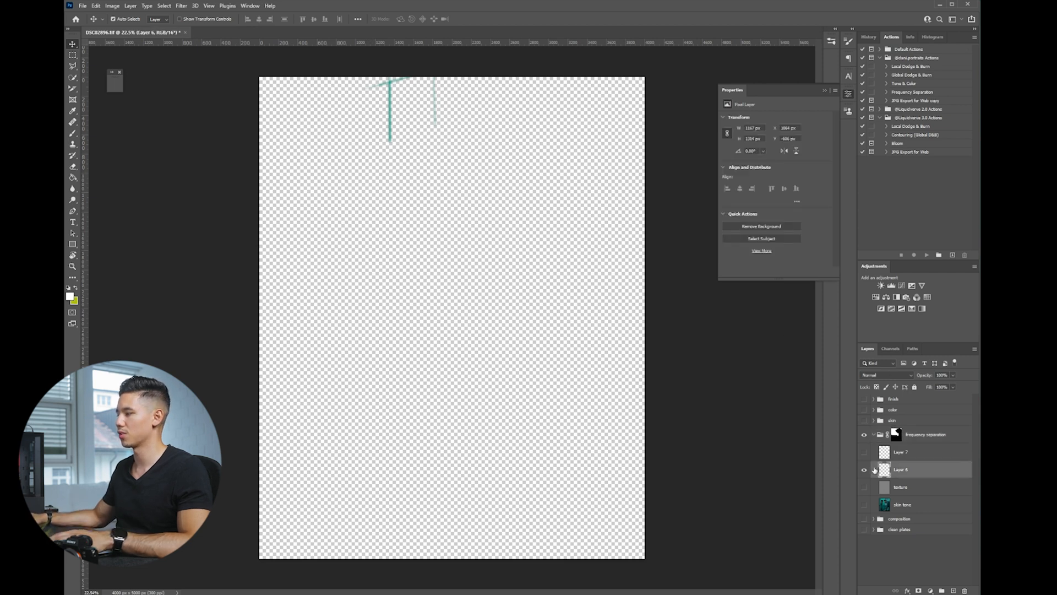
left_click(865, 474)
left_click(865, 474, "alt")
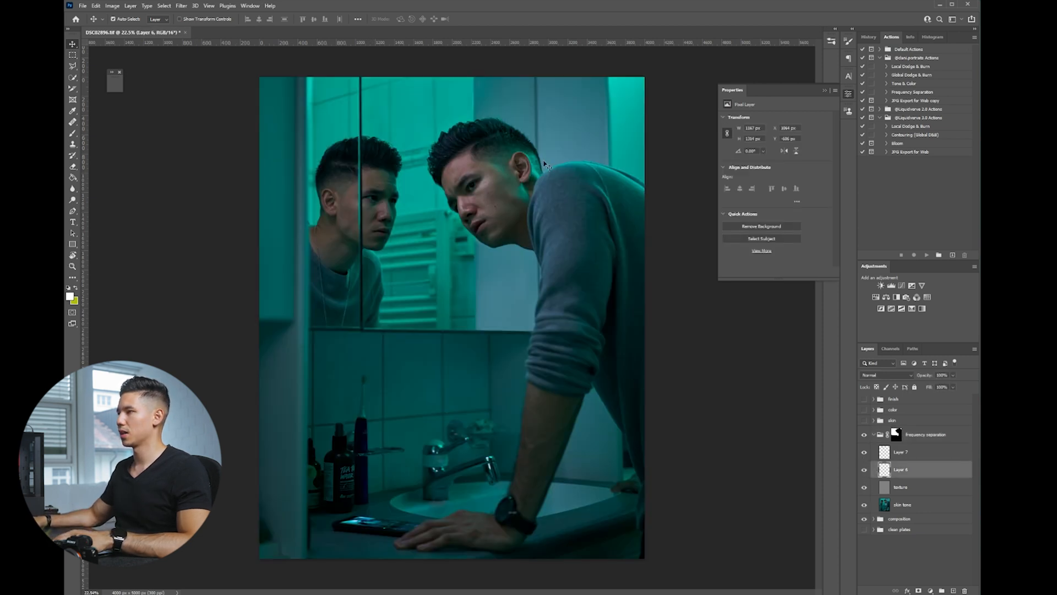
left_click(864, 453, "alt")
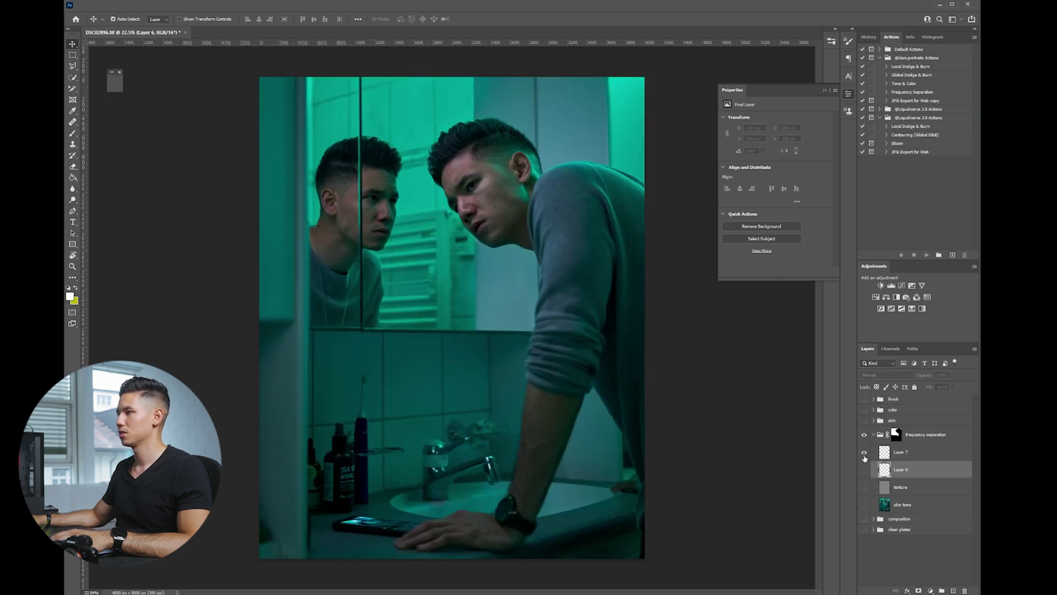
left_click(864, 471, "alt")
left_click(865, 472, "alt")
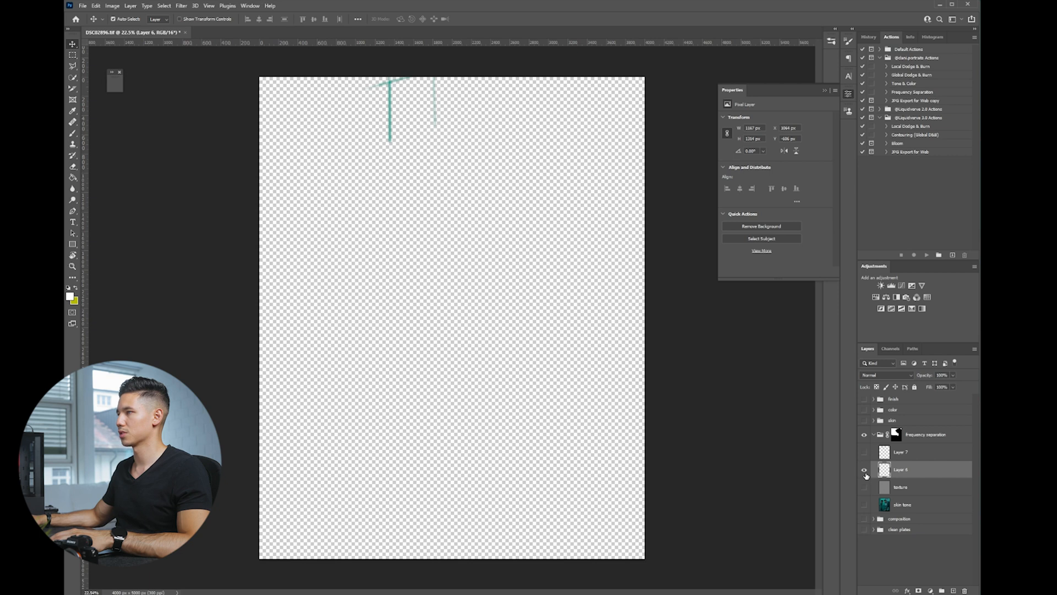
left_click(866, 472, "alt")
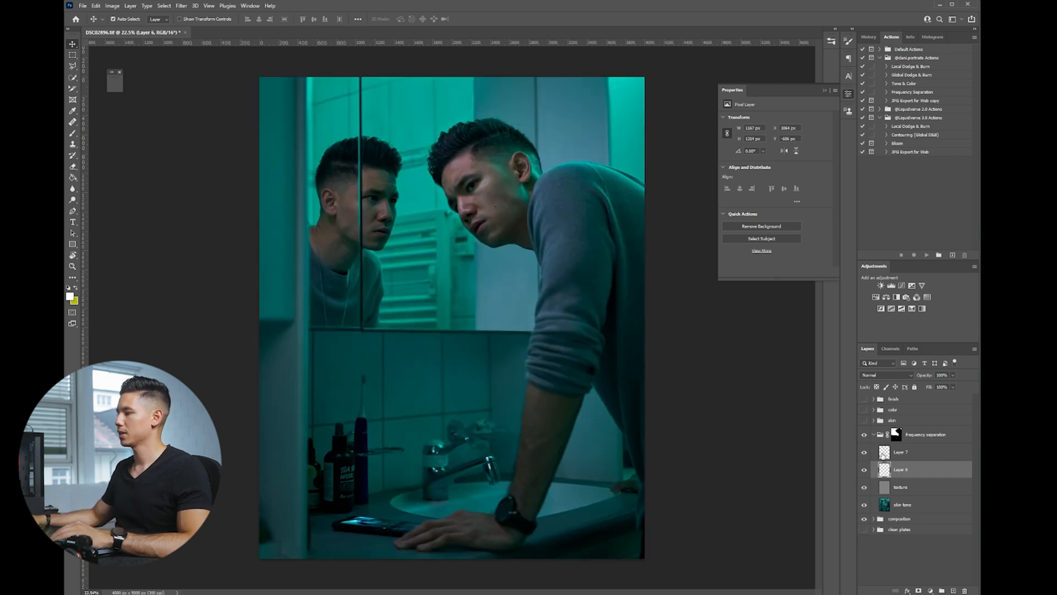
left_click(874, 435)
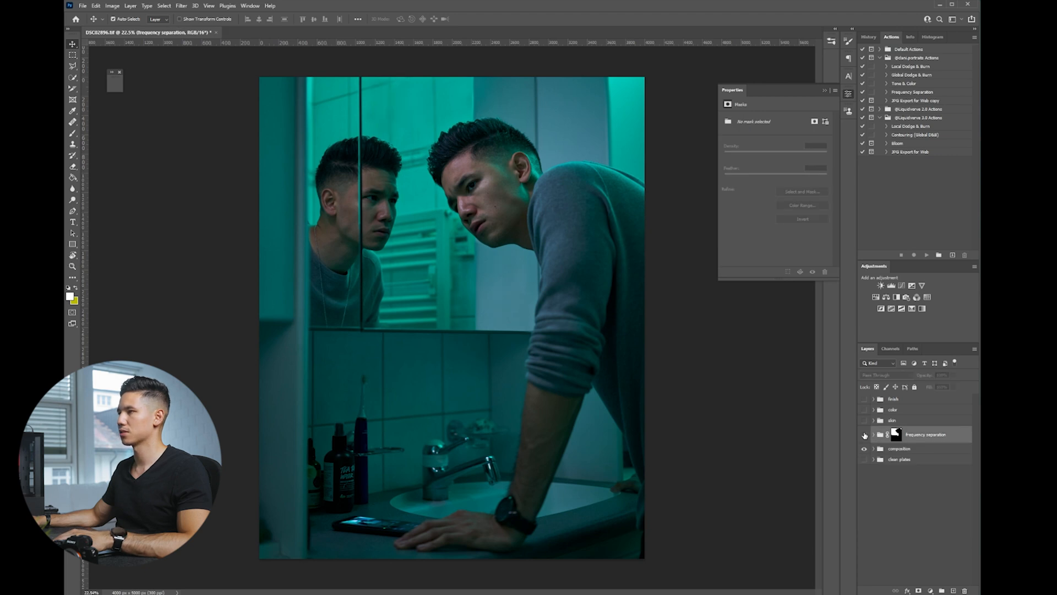
scroll(430, 168, "up", 3)
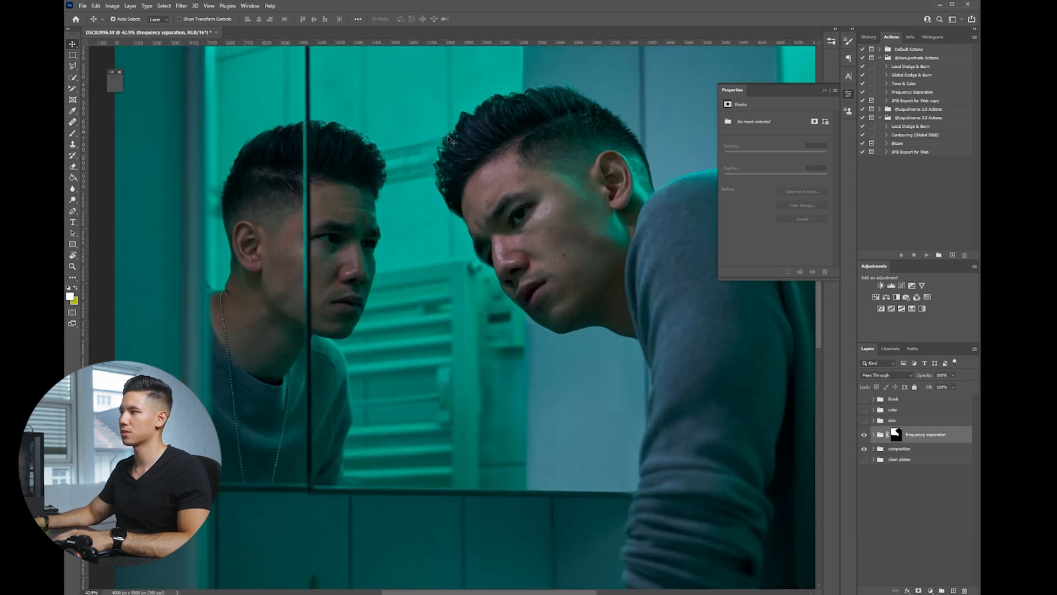
scroll(430, 168, "up", 3)
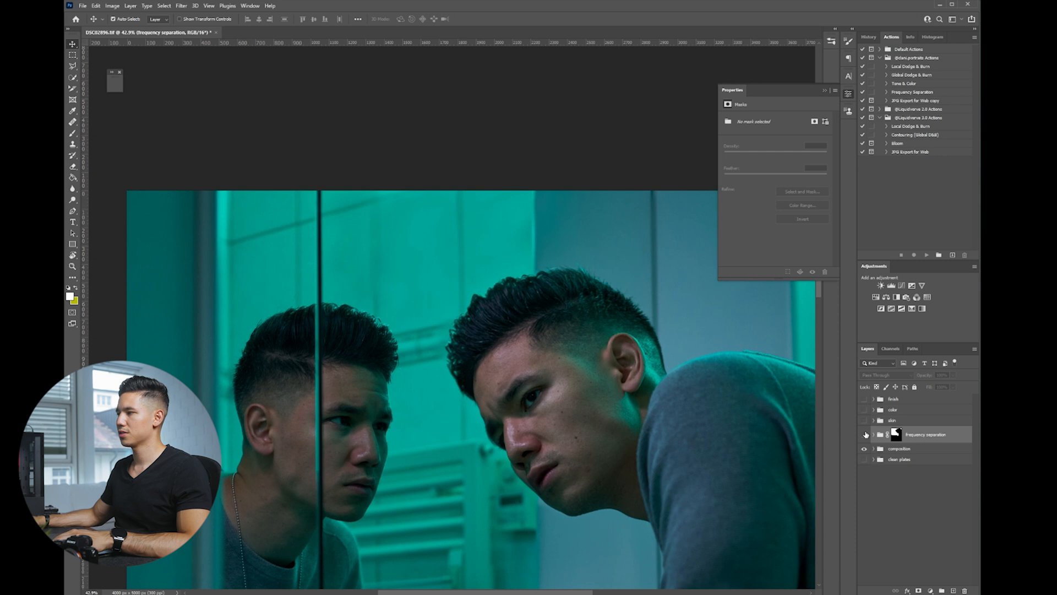
scroll(505, 241, "down", 3)
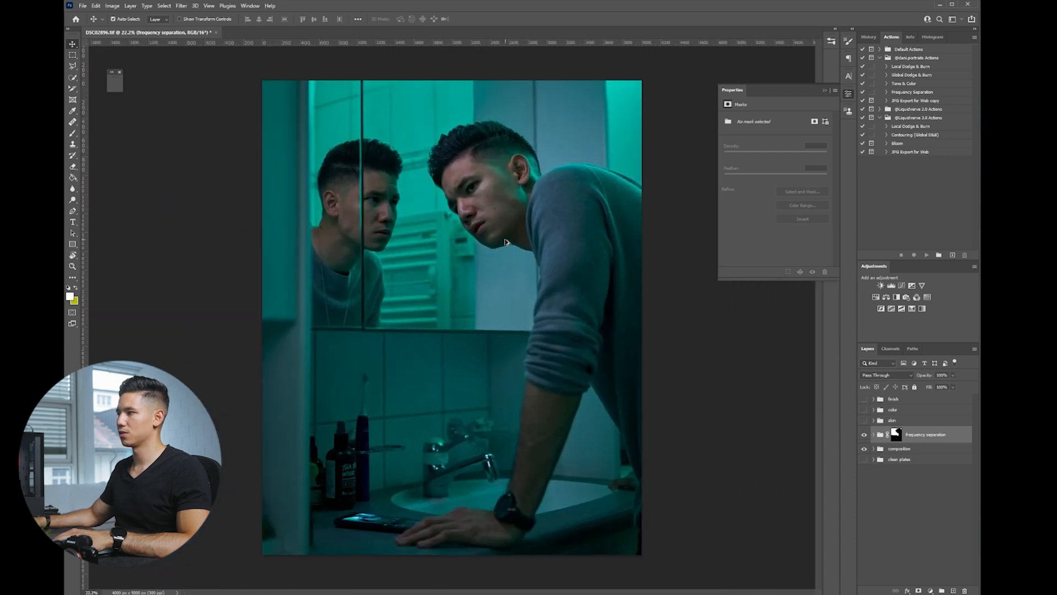
scroll(506, 241, "up", 1)
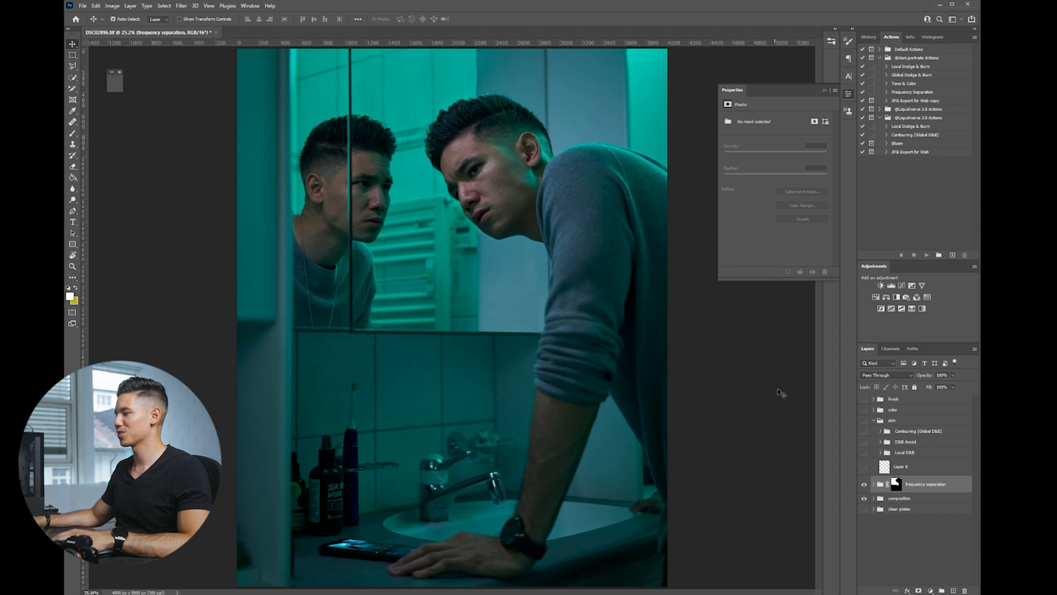
Make the skin group and Layer 8 visible, soloing Layer 8 briefly to inspect it.
left_click(892, 420)
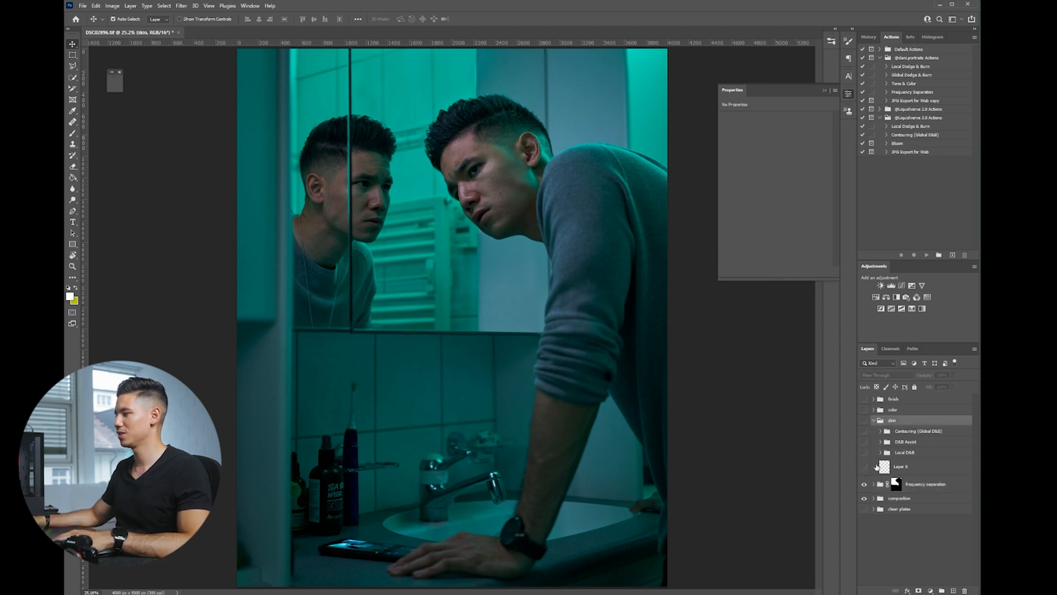
left_click(865, 469)
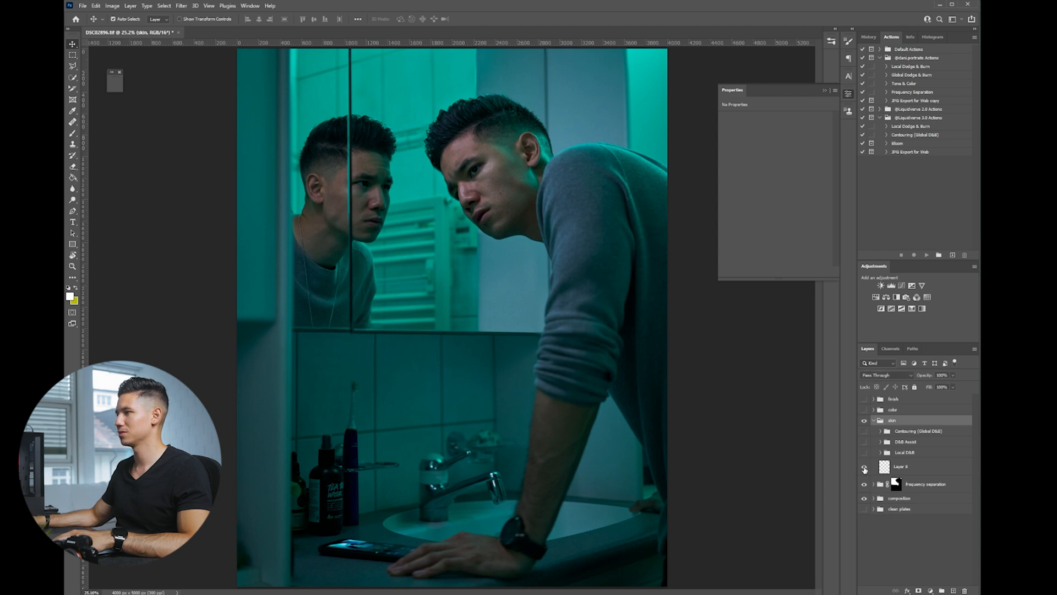
left_click(865, 469, "alt")
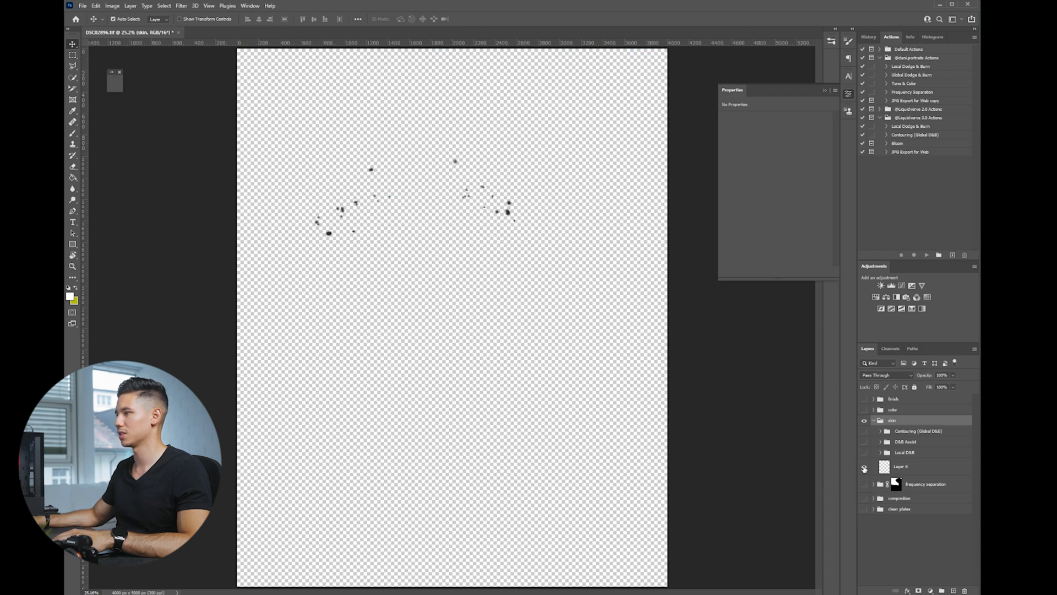
left_click(864, 468, "alt")
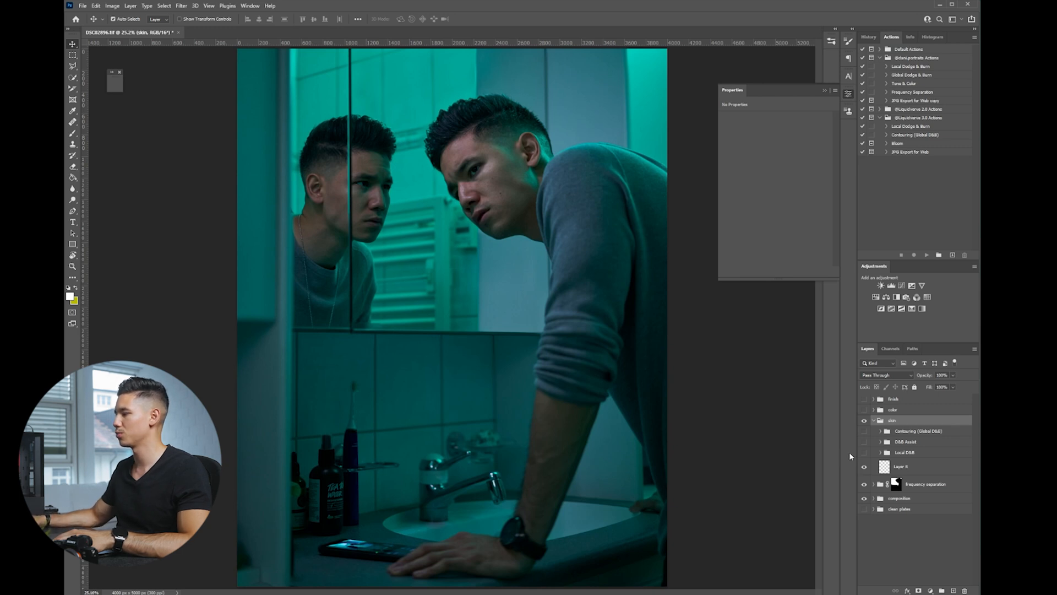
Turn on Local D&B and Contouring (Global D&B), comparing the dodge-and-burn shaping before and after.
left_click(895, 453)
left_click(880, 453)
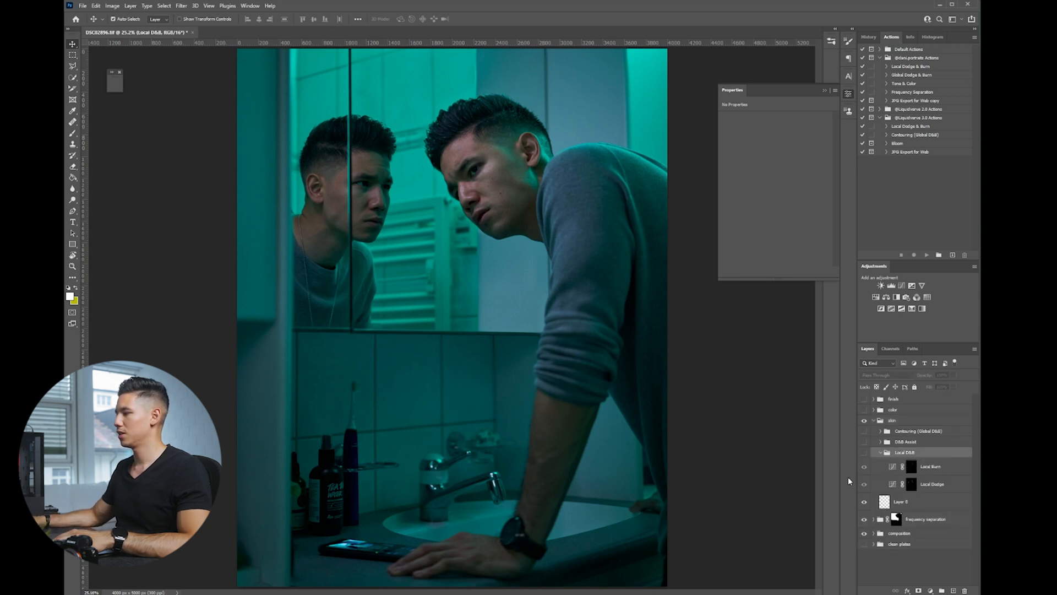
left_click(878, 455)
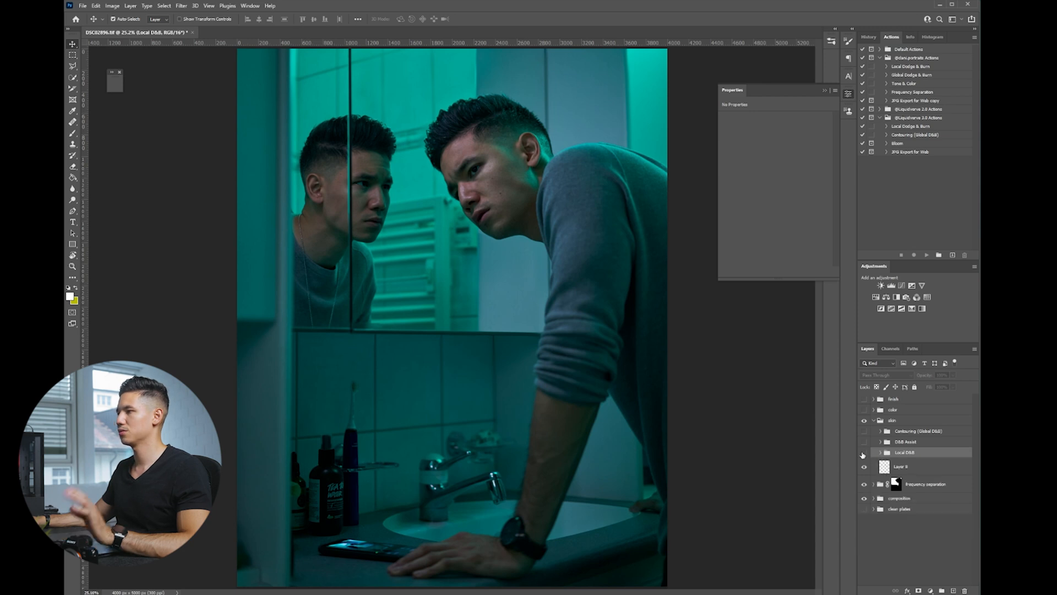
left_click(865, 452)
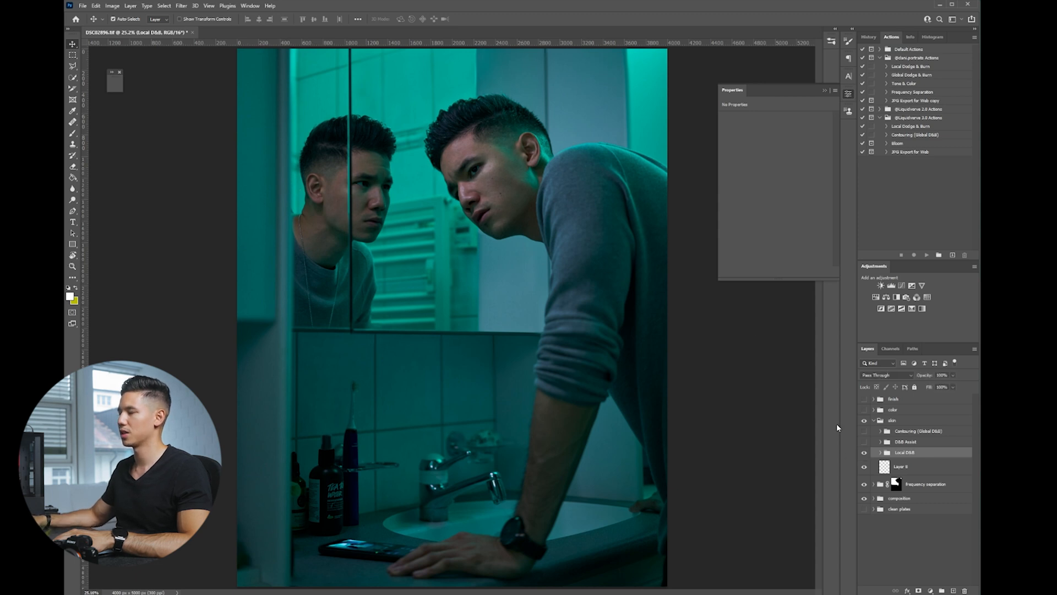
left_click(911, 430)
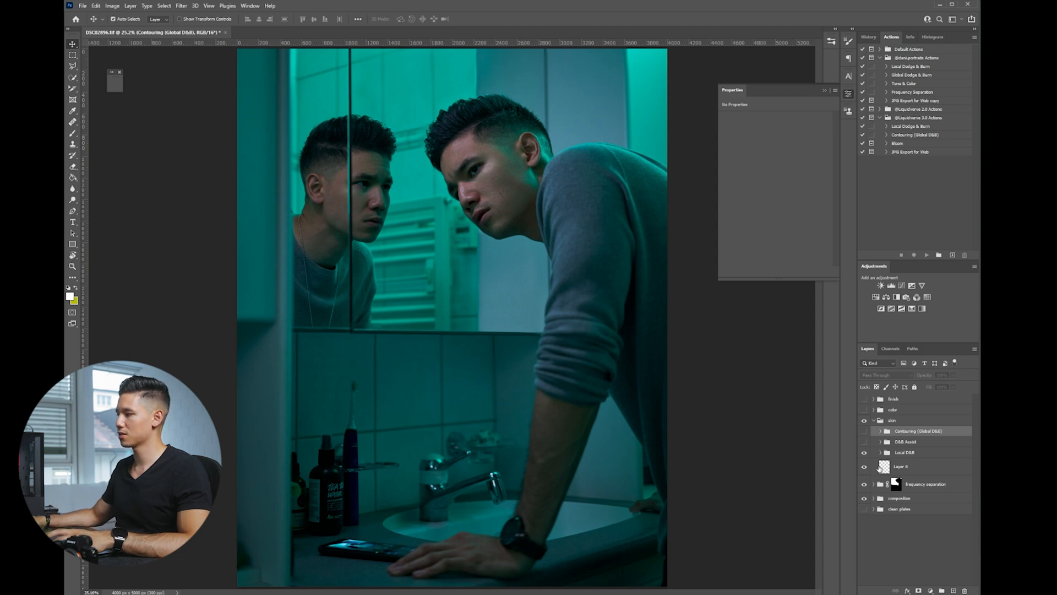
left_click(864, 453)
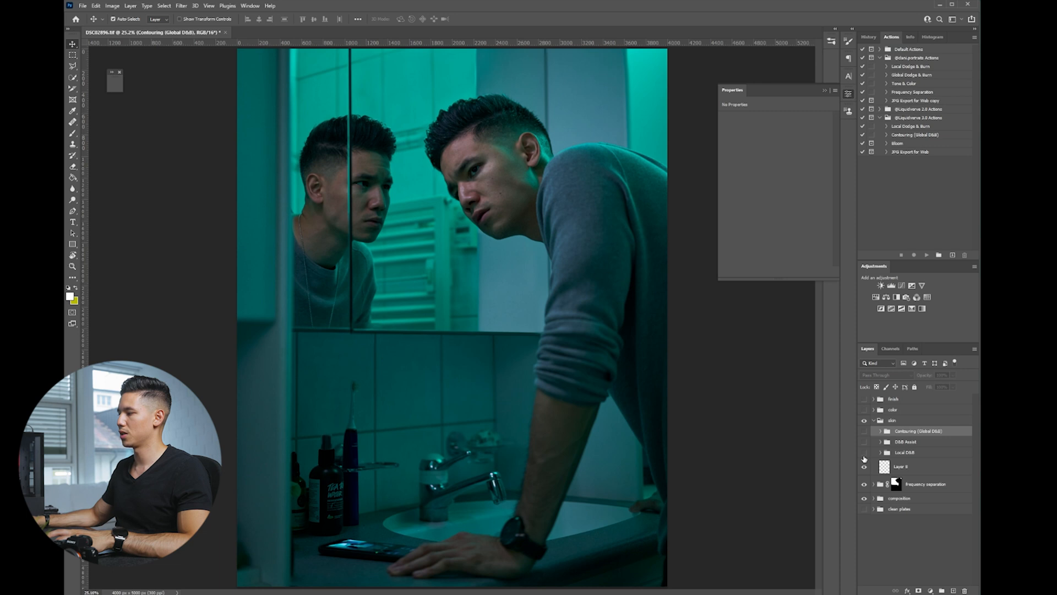
left_click(863, 454)
left_click(864, 431)
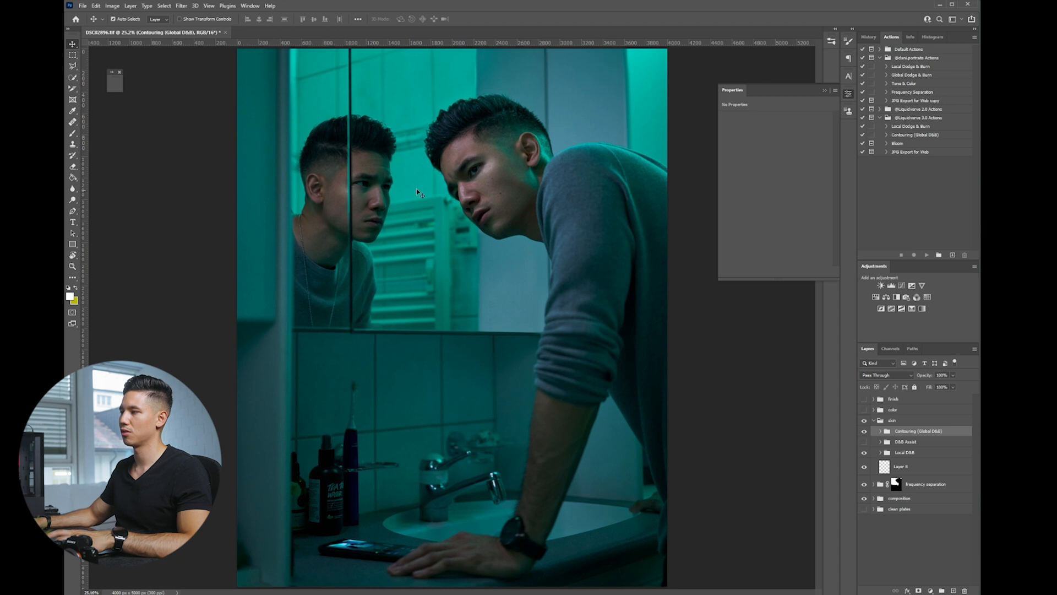
Collapse skin, switch on the color group and enable Base Tone Curve with Tone & Color.
left_click(873, 420)
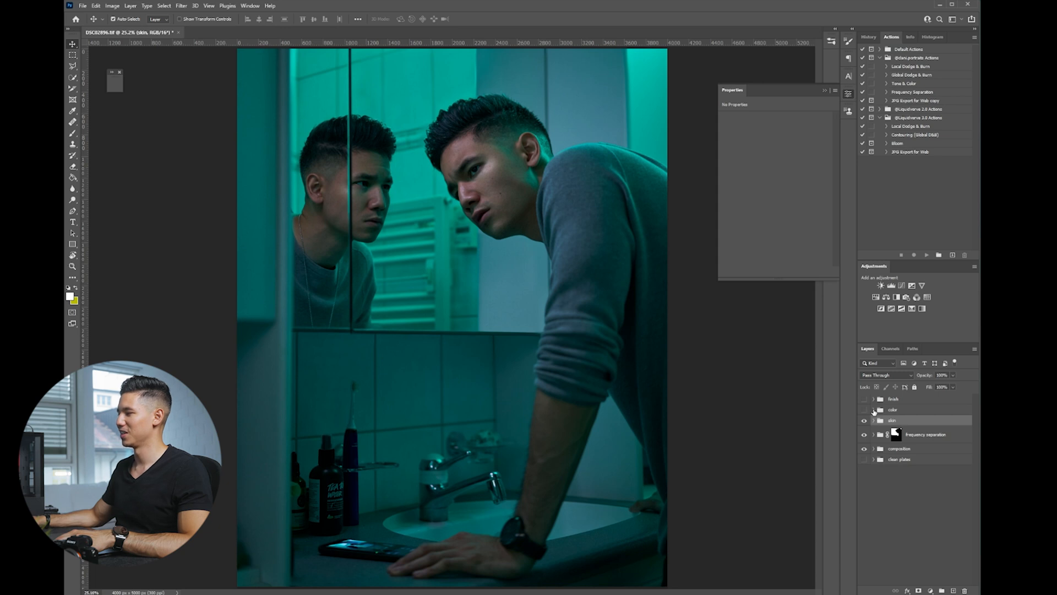
left_click(865, 409)
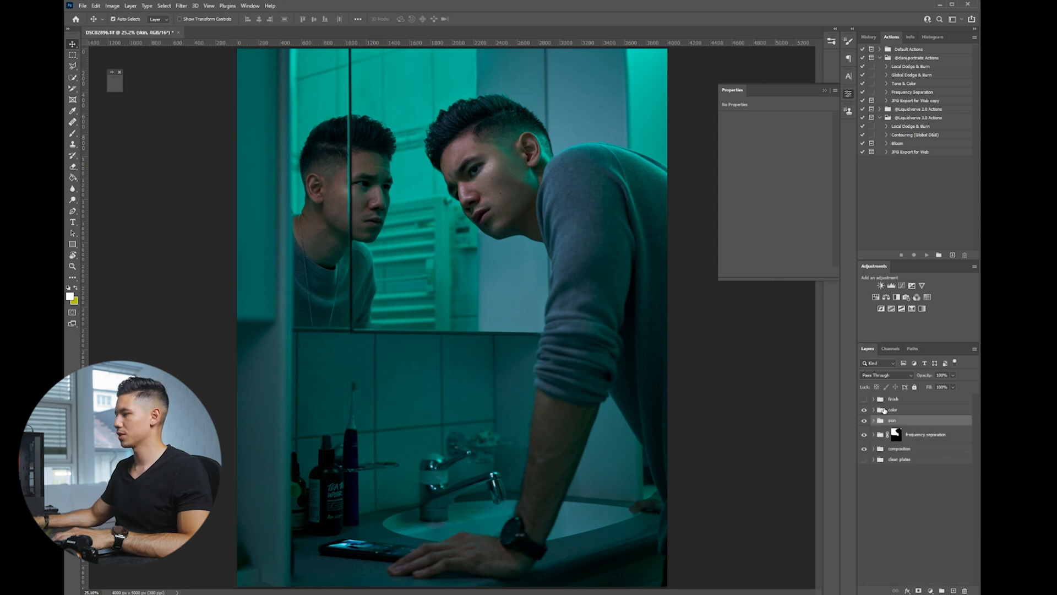
left_click(873, 409)
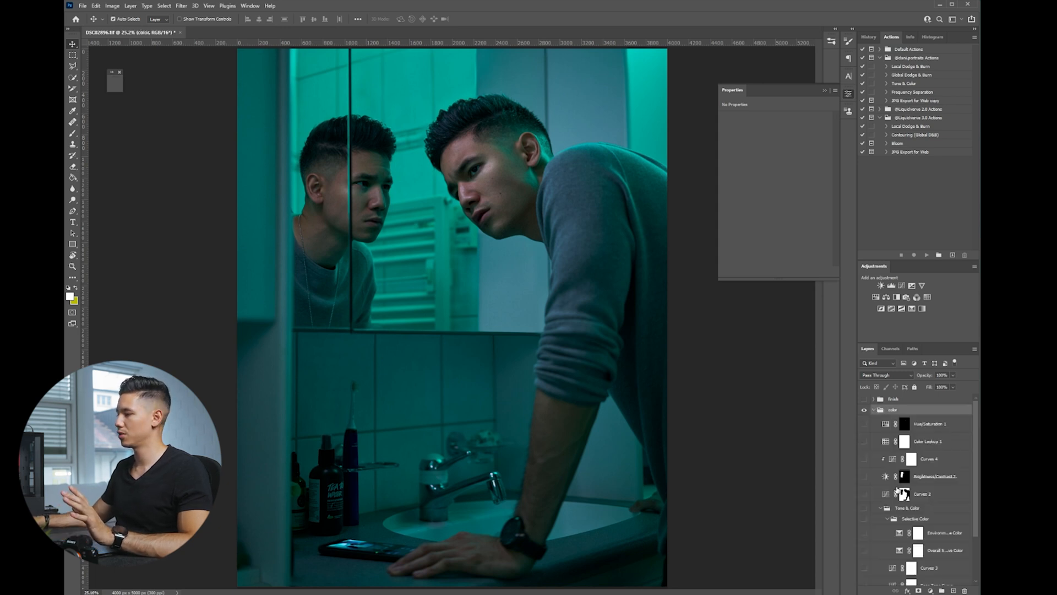
scroll(904, 493, "down", 3)
left_click(933, 527)
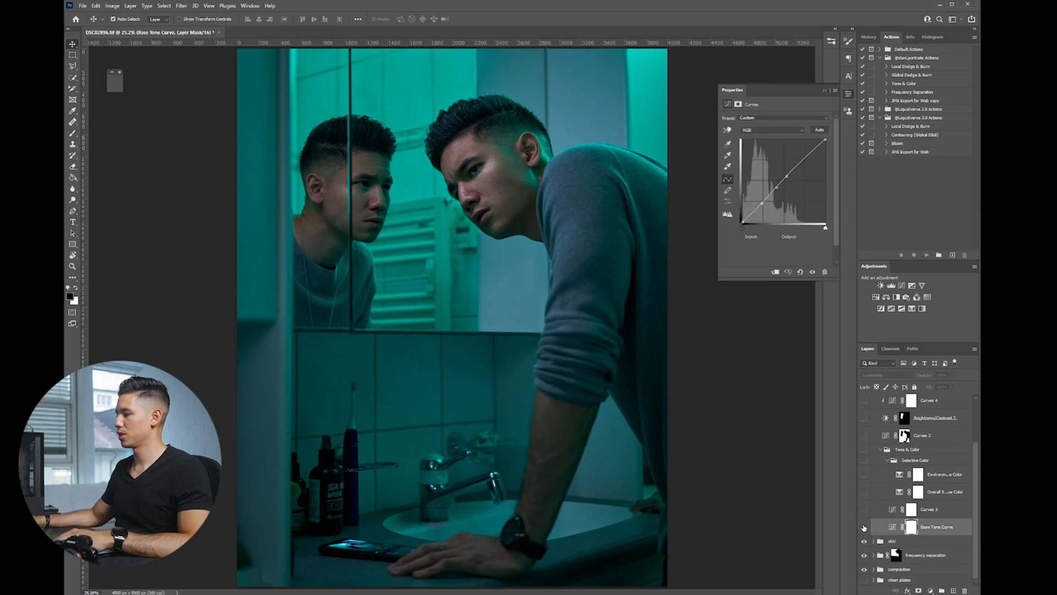
left_click(865, 527)
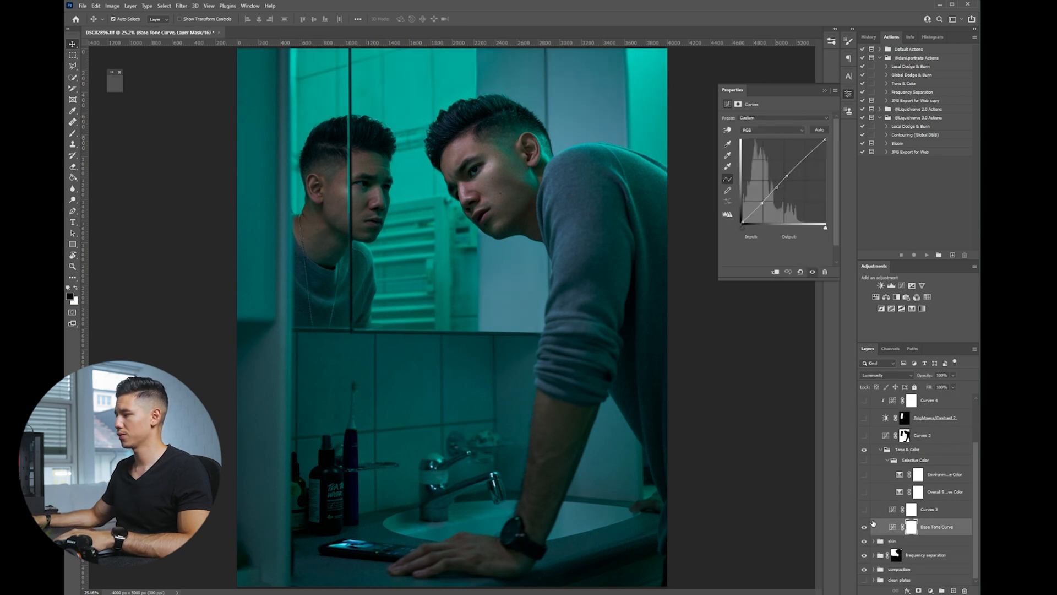
key("ctrl+0")
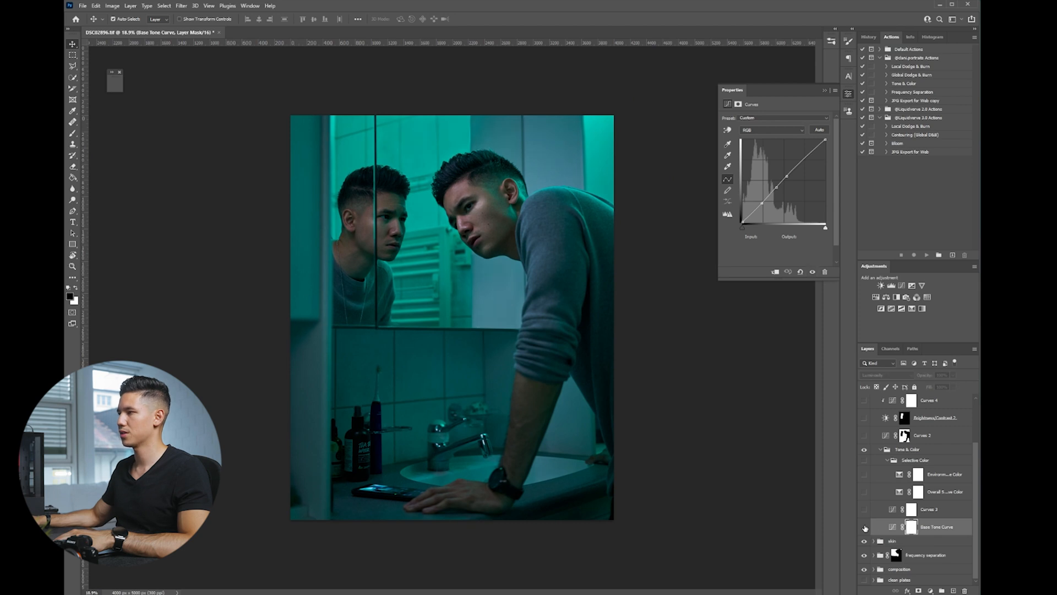
Turn on the Curves 3 color curve and check the graded face at full view.
left_click(930, 509)
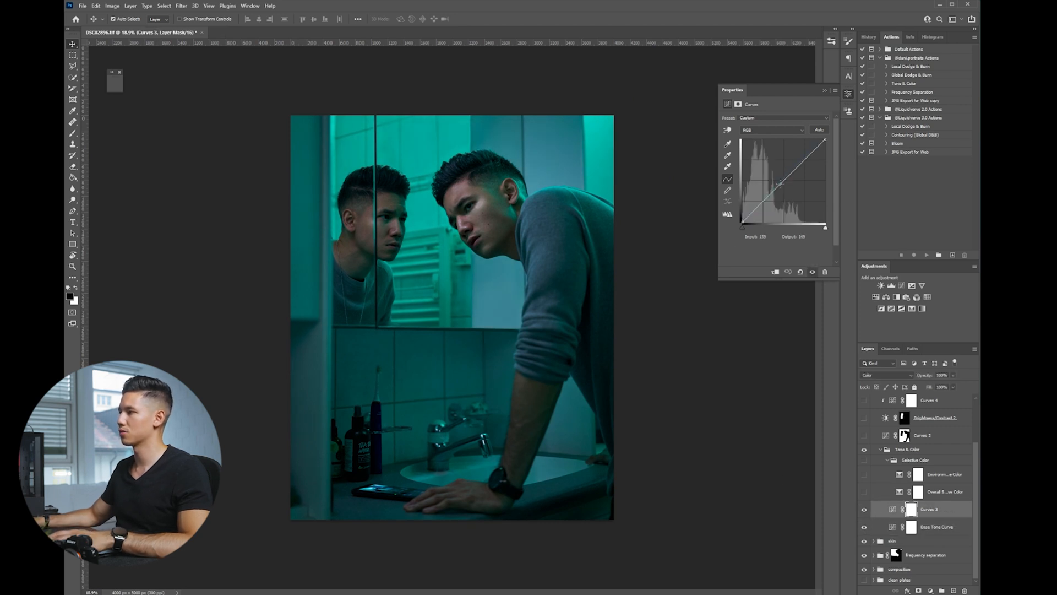
left_click(864, 509)
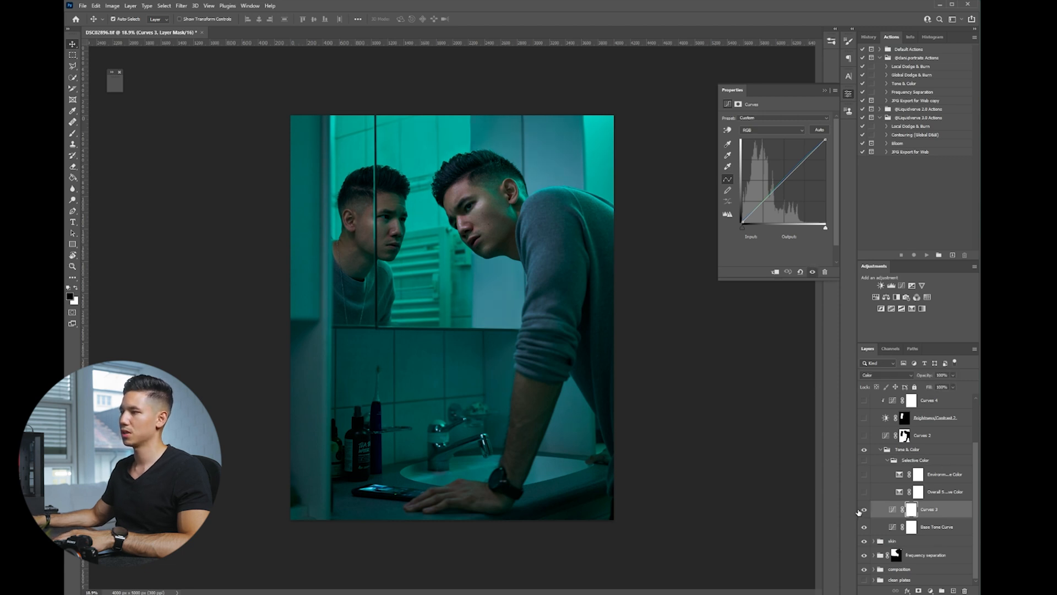
scroll(502, 236, "up", 3)
scroll(482, 187, "up", 2)
left_click_drag(481, 187, 467, 196)
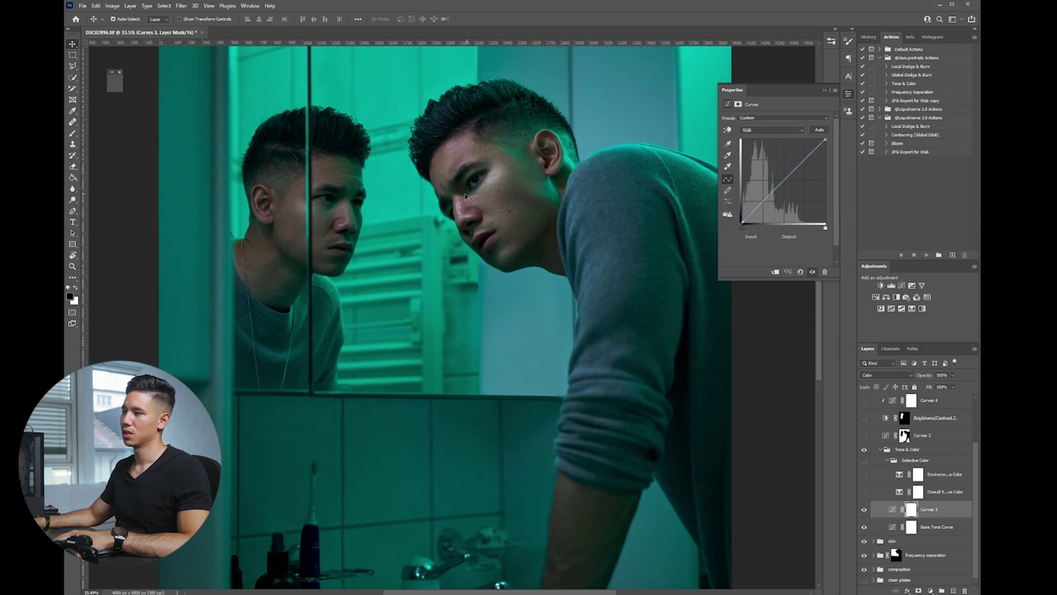
key("ctrl+0")
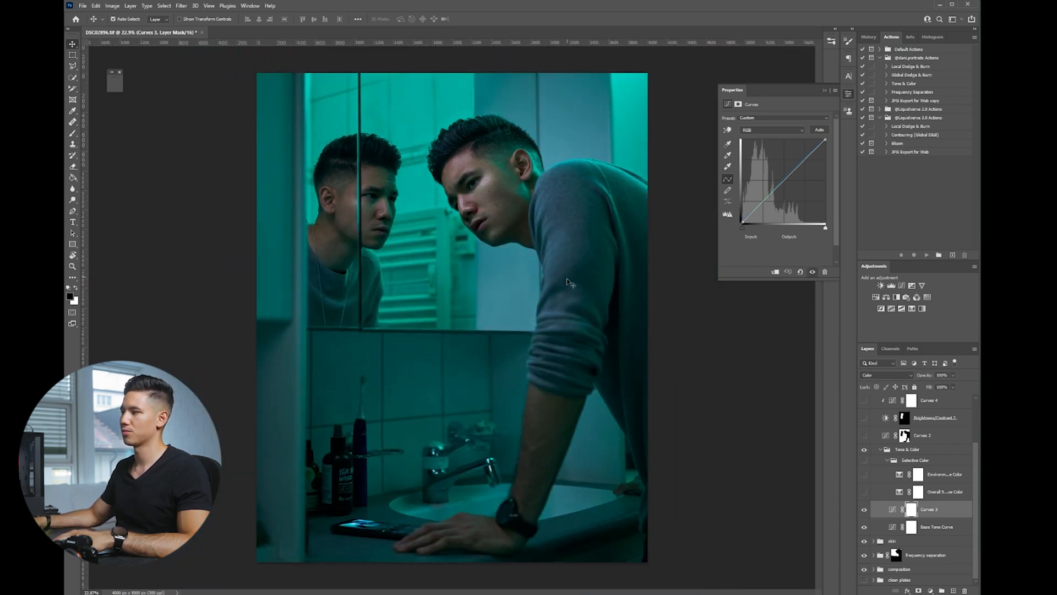
scroll(569, 282, "down", 1)
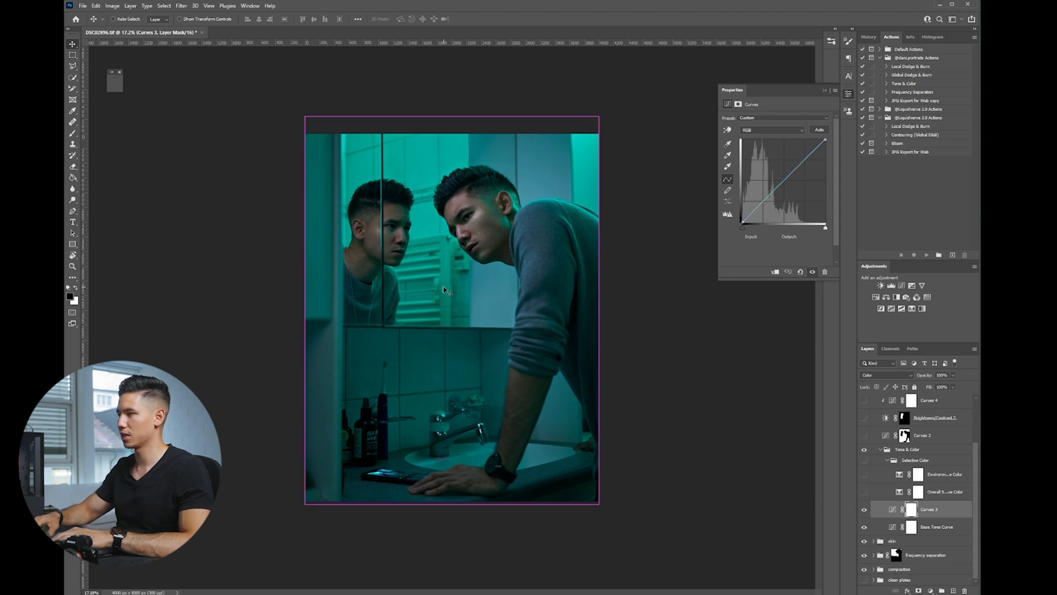
scroll(445, 289, "up", 2)
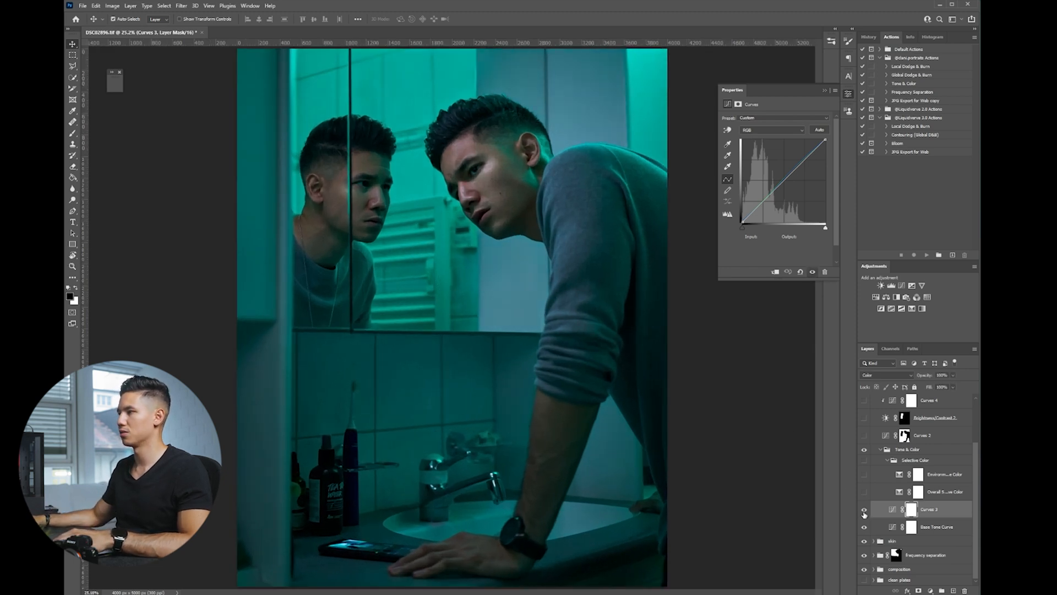
left_click(888, 492)
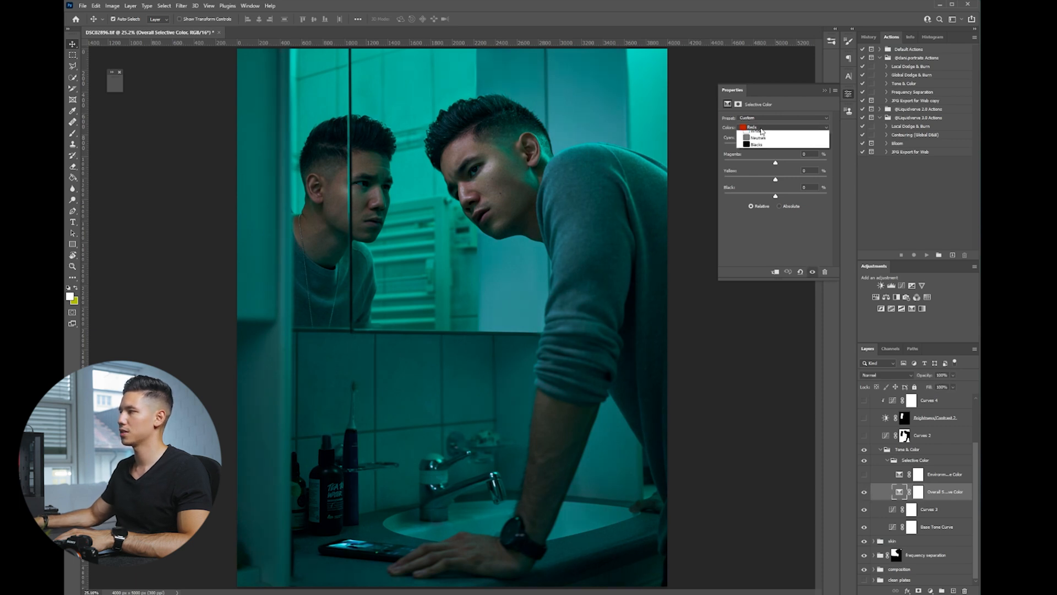
left_click(784, 128)
left_click(768, 144)
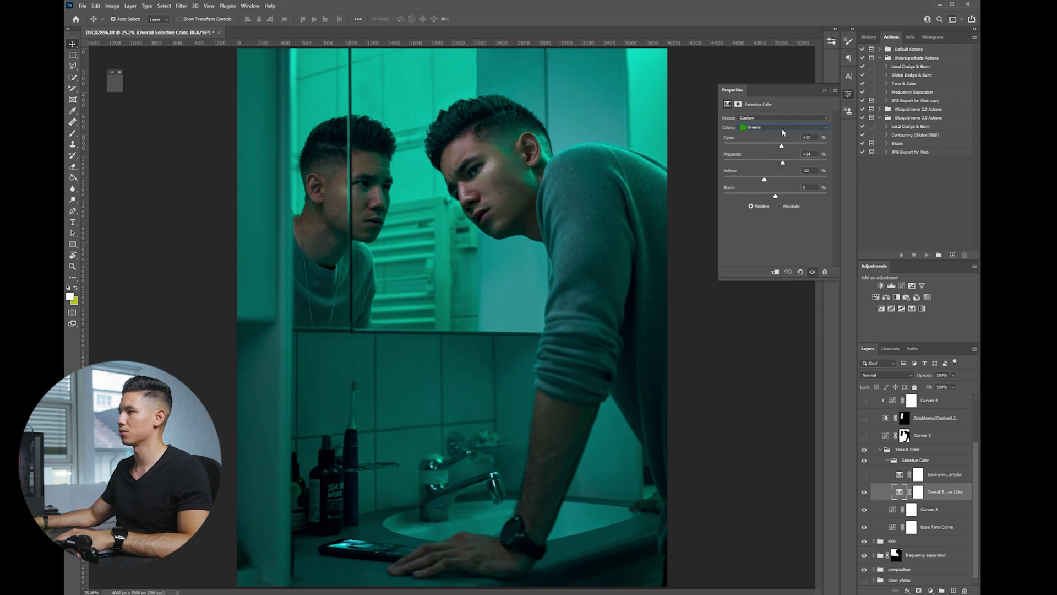
scroll(782, 126, "down", 1)
scroll(782, 125, "down", 1)
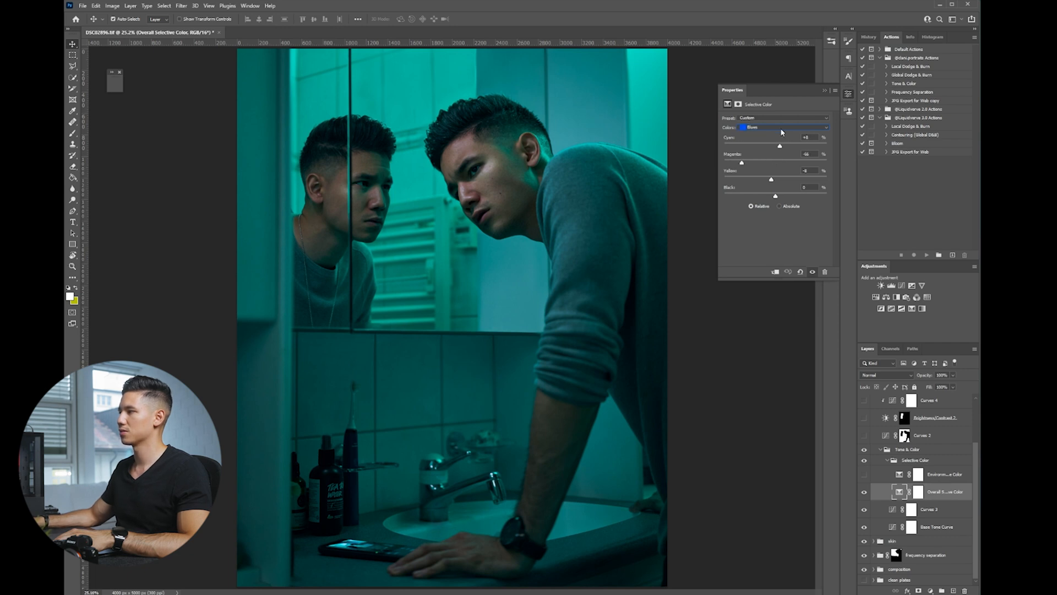
left_click(865, 493)
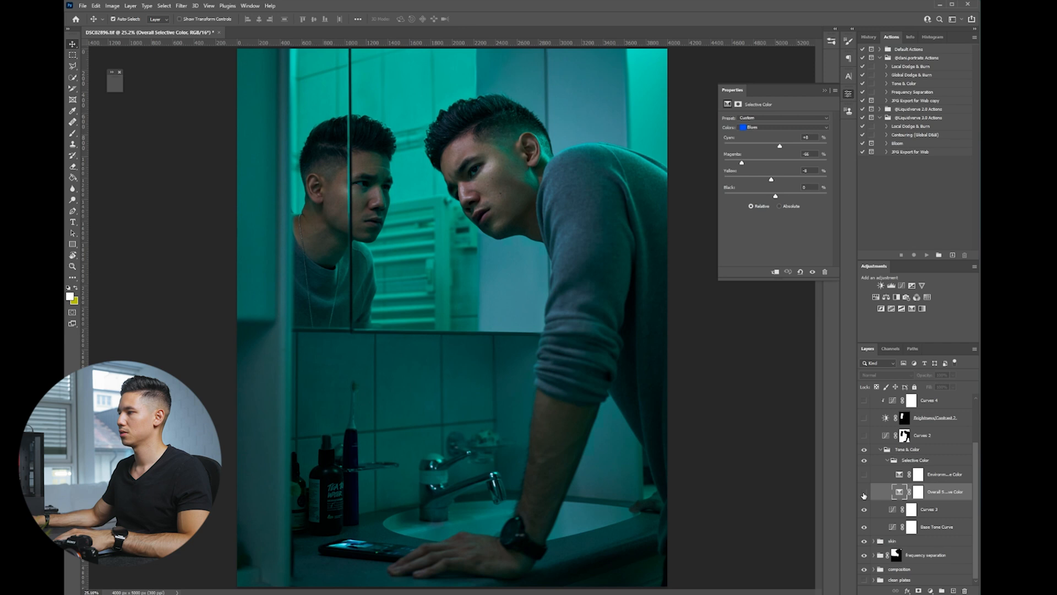
left_click(864, 494)
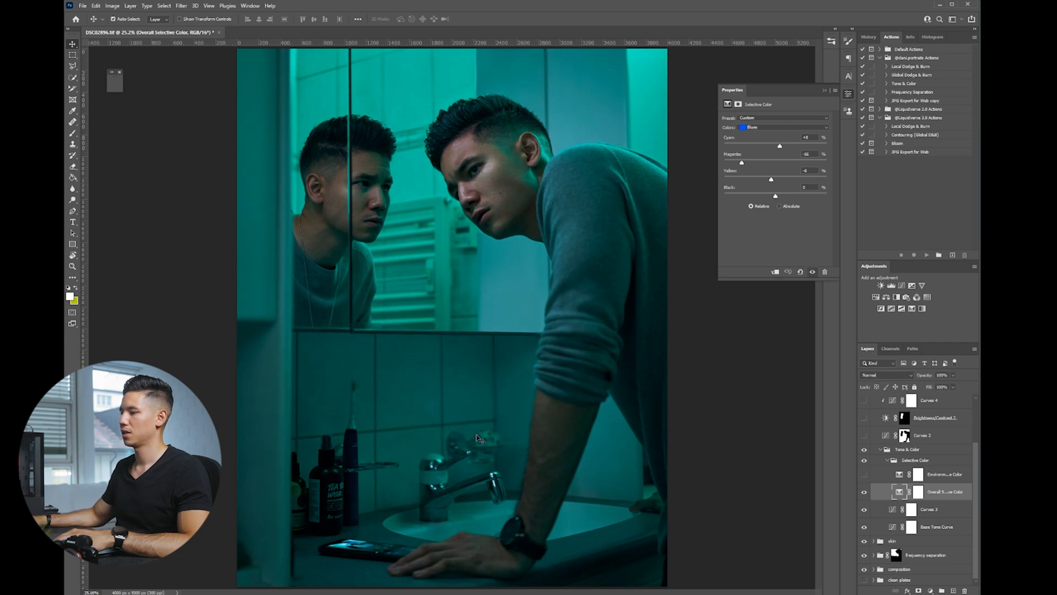
left_click(891, 473)
left_click(864, 475)
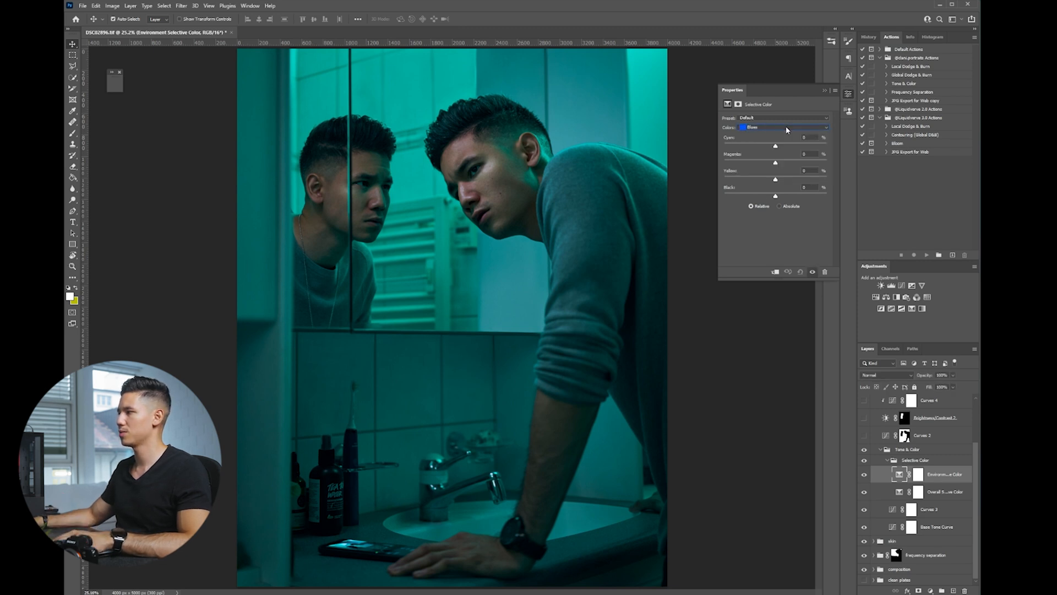
left_click(864, 475)
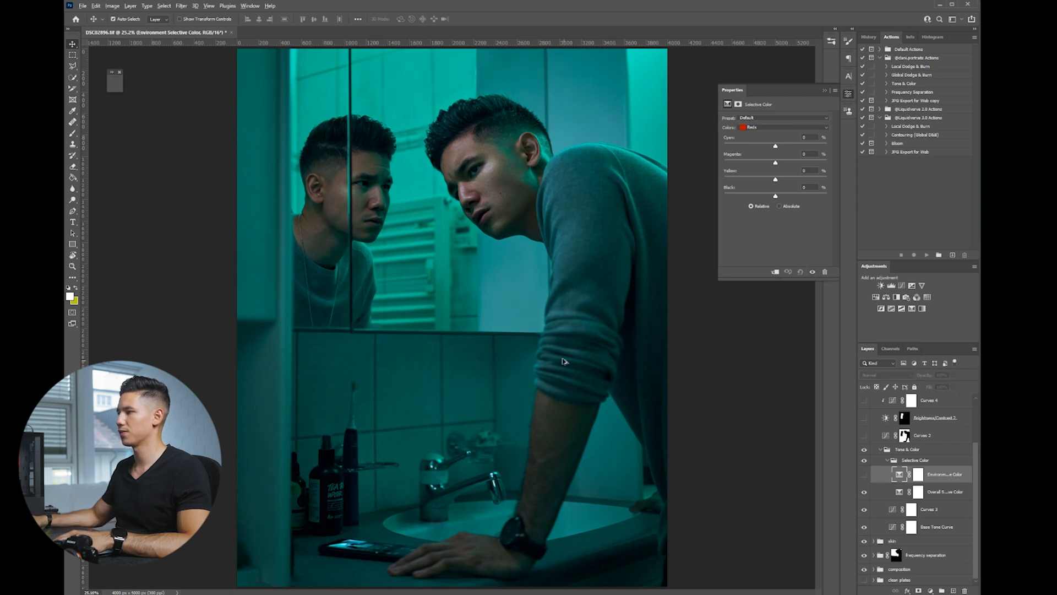
Collapse Selective Color, switch on Curves 2 and preview its mask over the image.
key("ctrl+0")
left_click(892, 488)
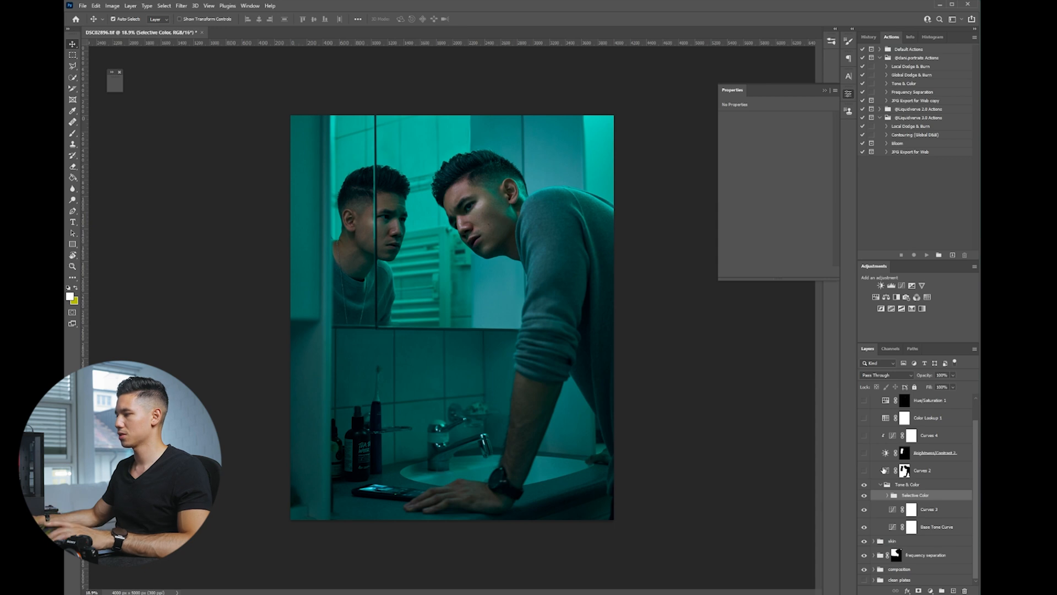
left_click(922, 470)
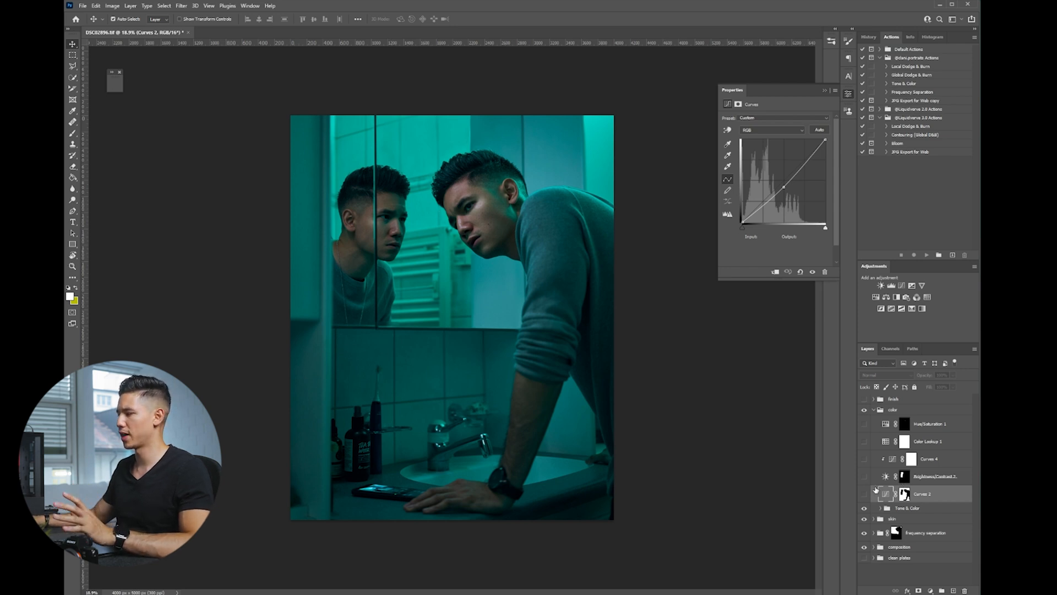
left_click(866, 492)
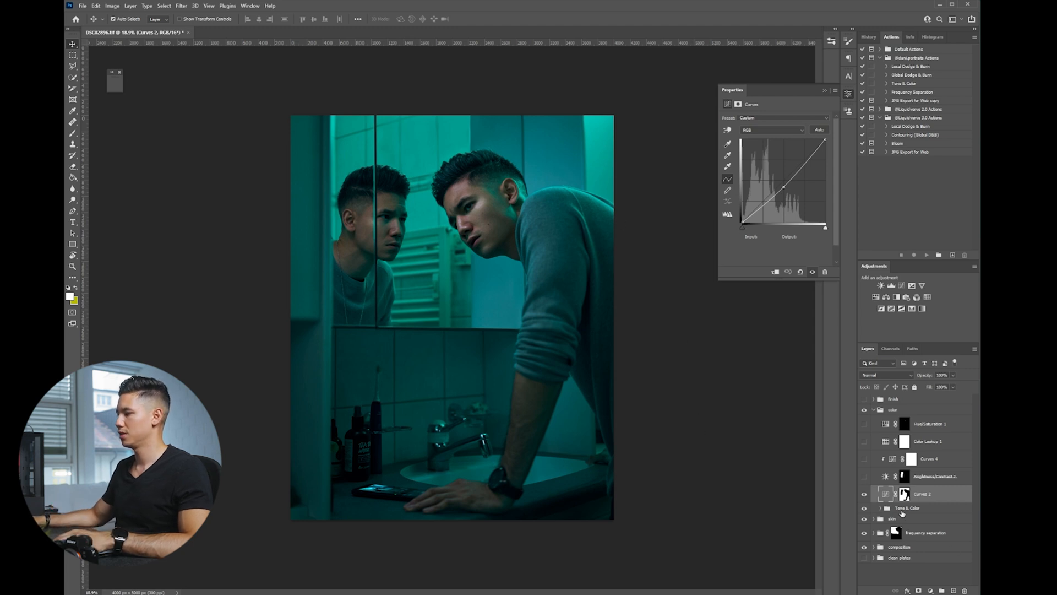
left_click(905, 495, "alt+shift")
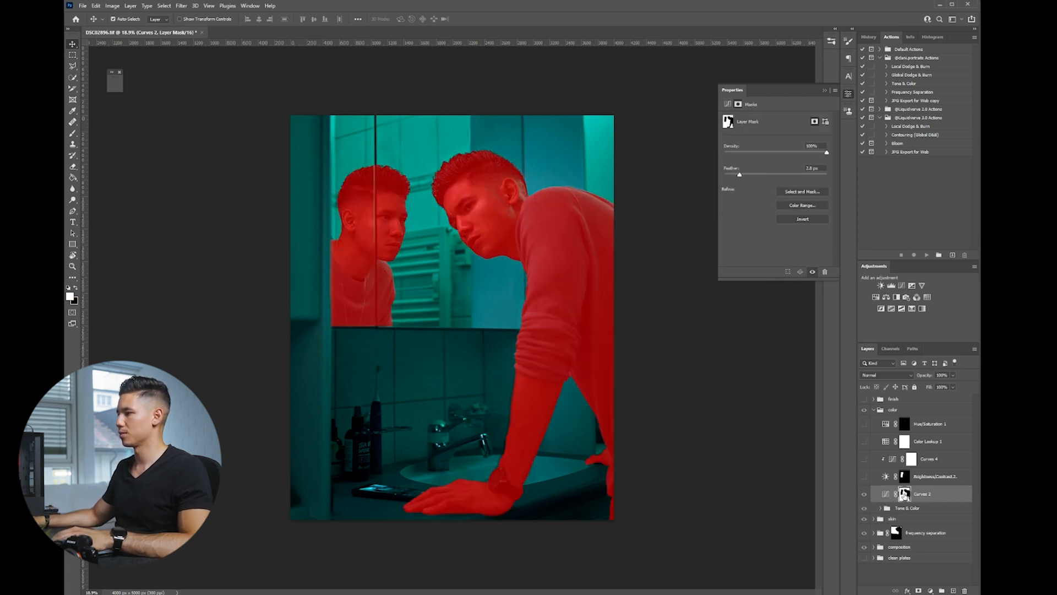
left_click(905, 494, "alt+shift")
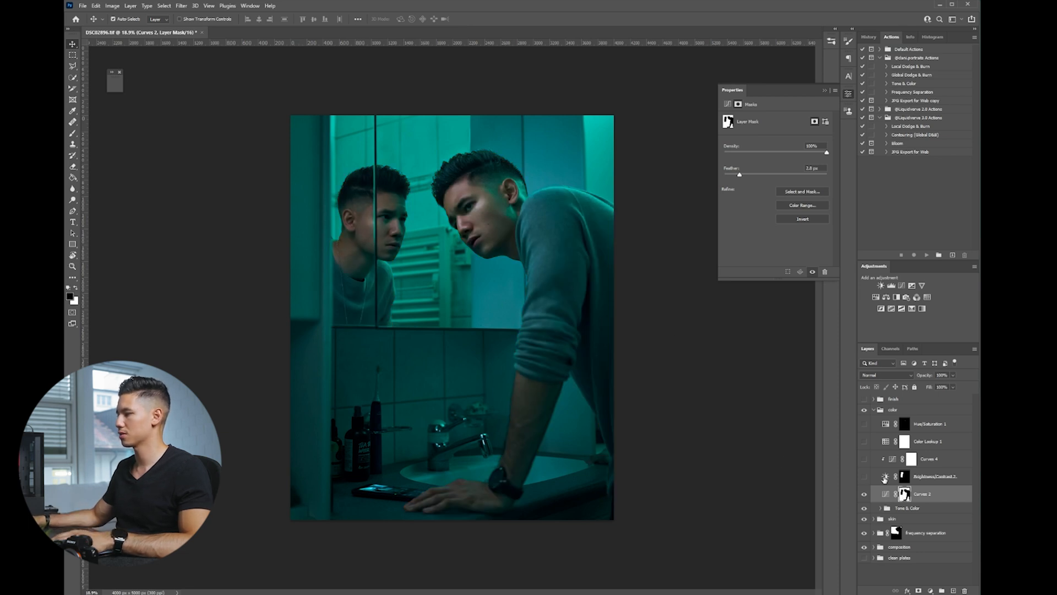
Switch on Brightness/Contrast 2, comparing before and after, then enable Curves 4.
left_click(884, 478)
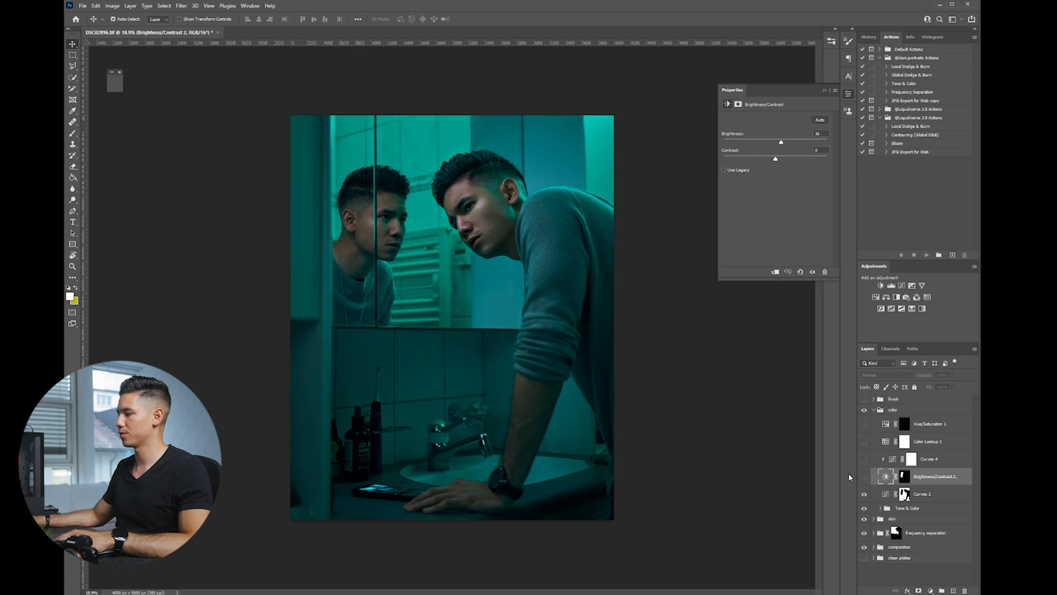
left_click(864, 476)
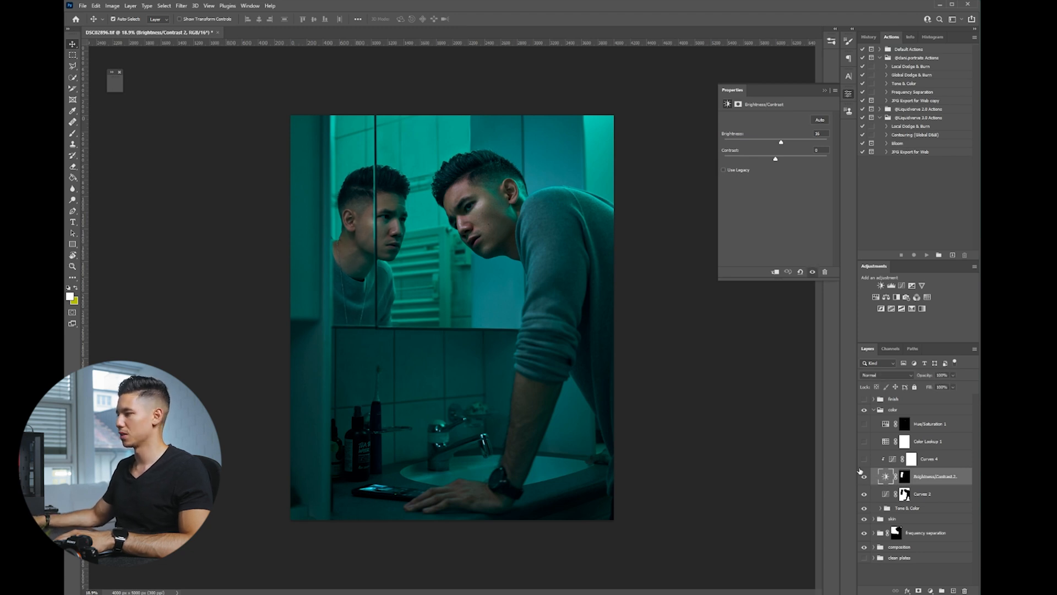
left_click(865, 477)
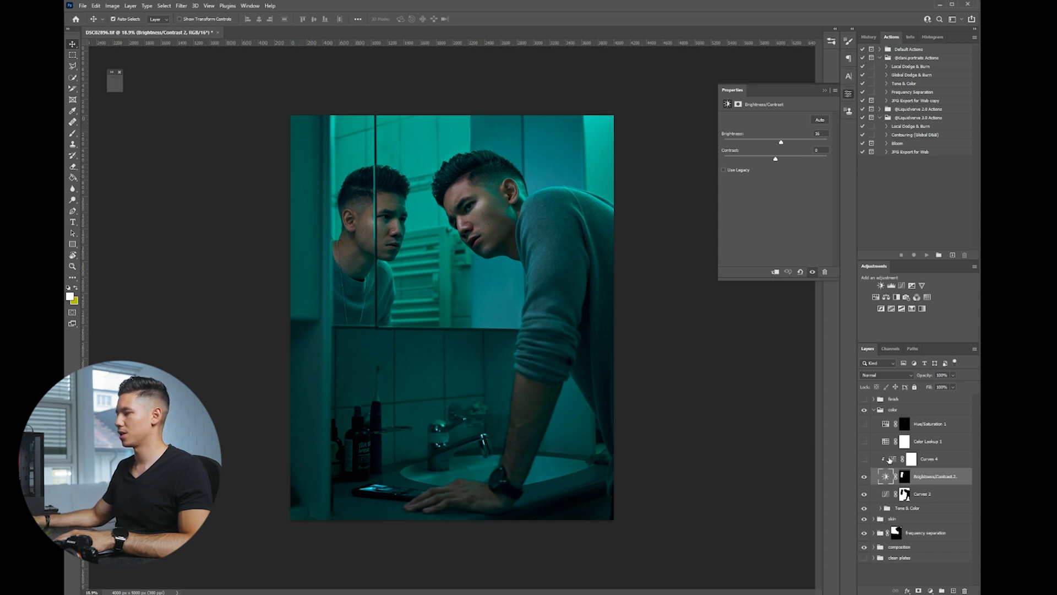
left_click(911, 458)
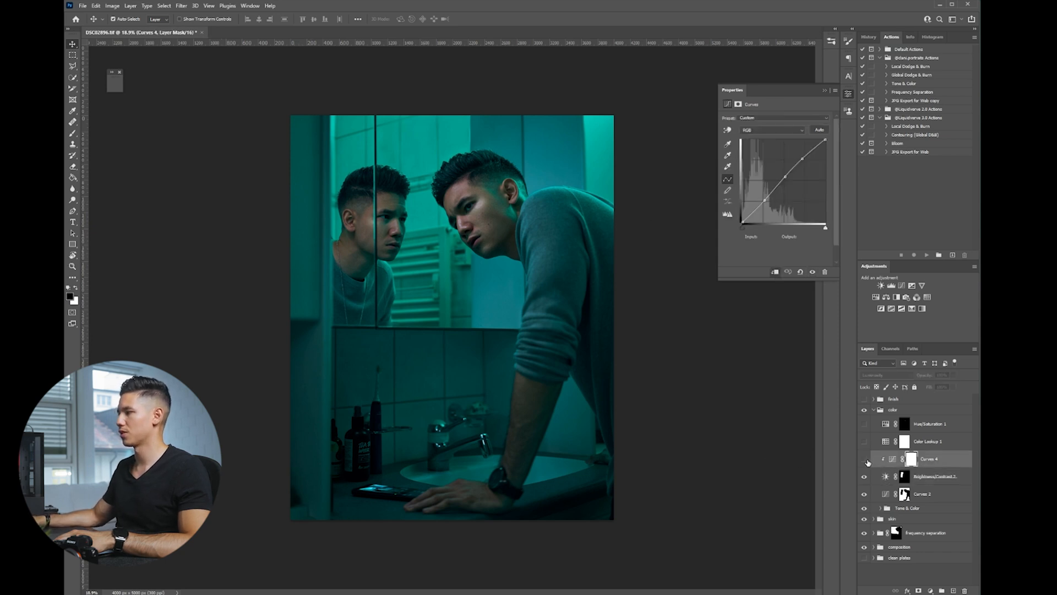
left_click(866, 460)
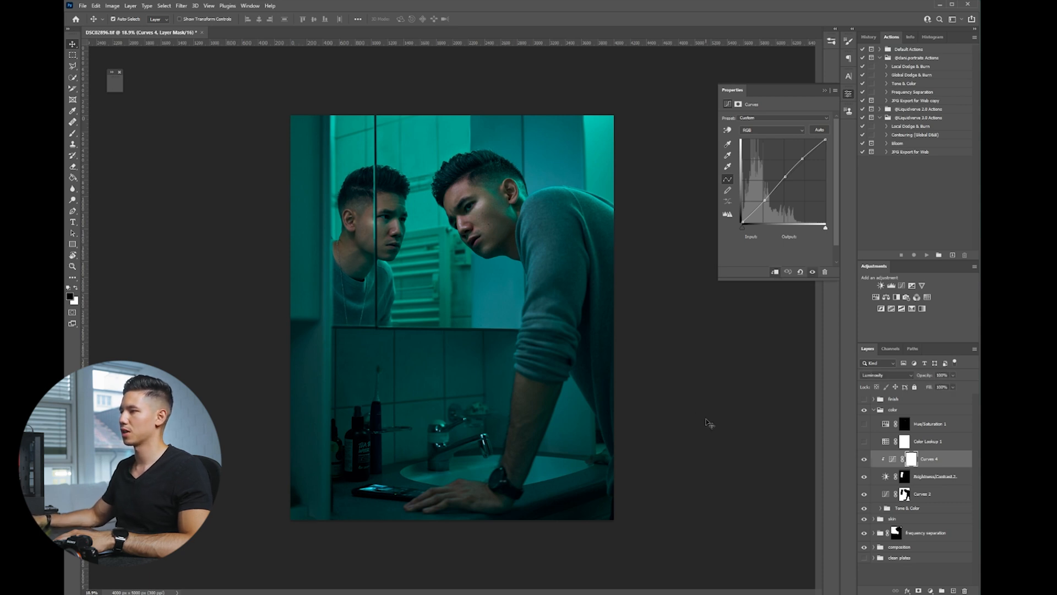
Inspect Color Lookup 1 and its 3DLUT File list without changing the lookup table.
left_click(885, 441)
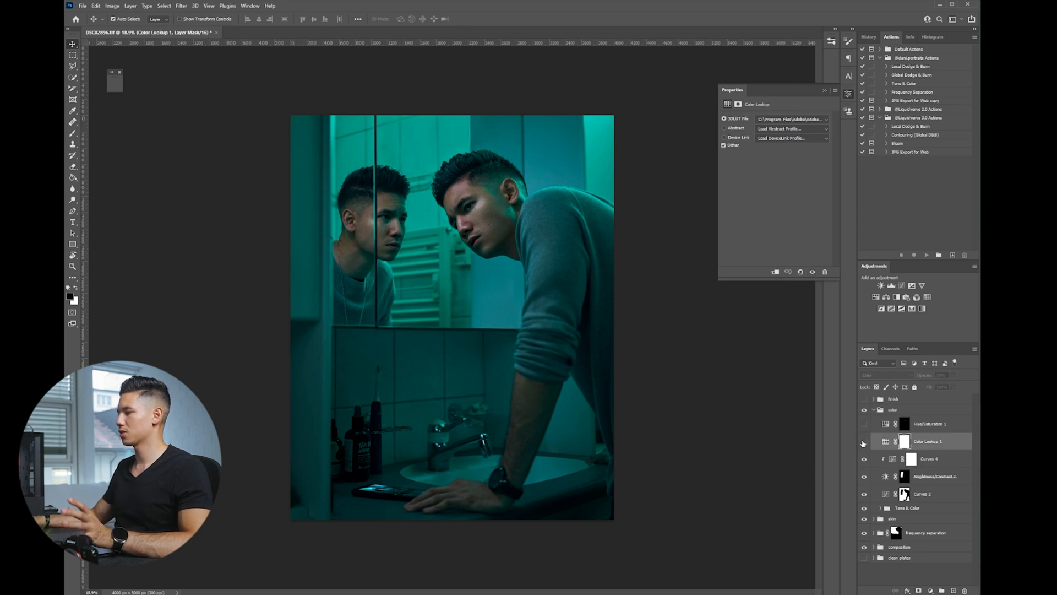
left_click(793, 119)
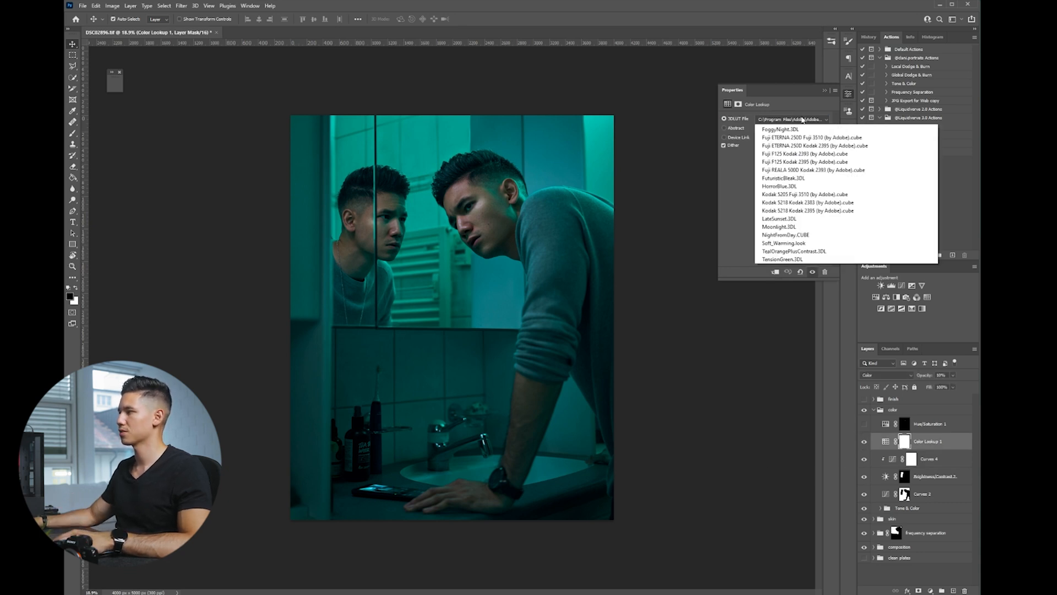
left_click(832, 137)
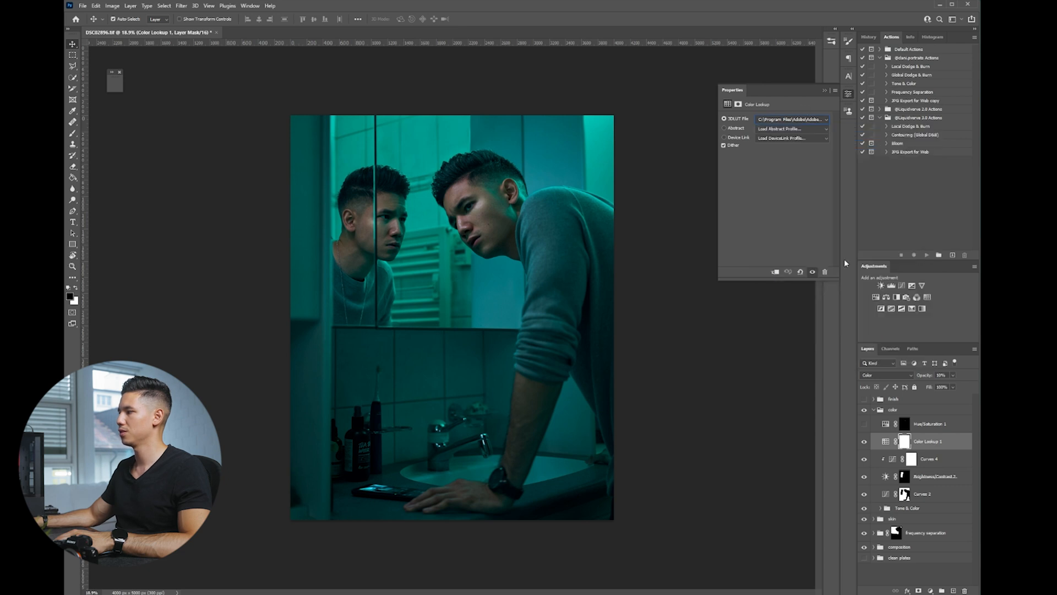
scroll(450, 166, "up", 1)
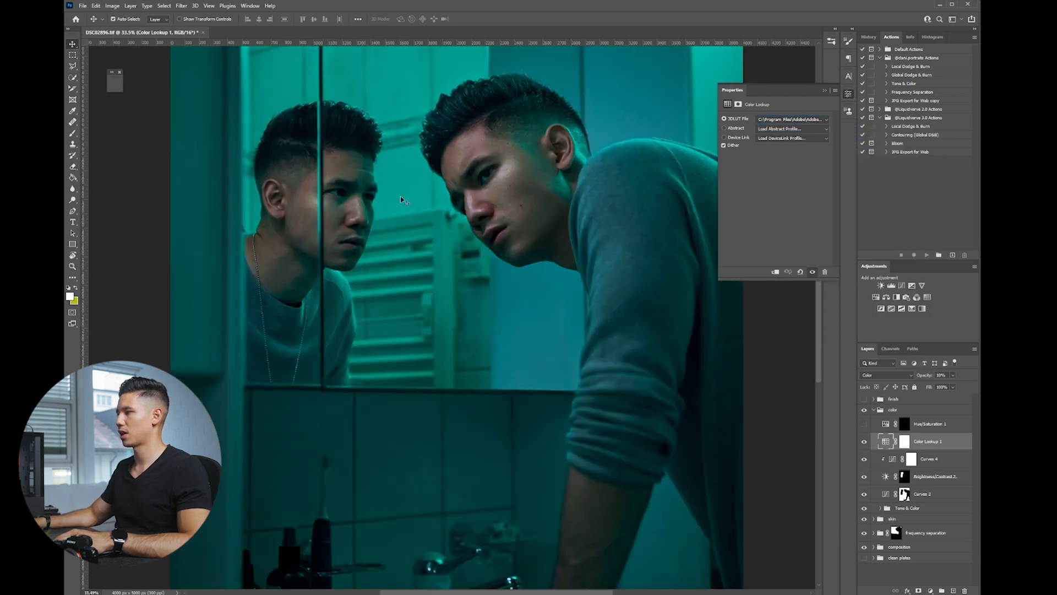
scroll(403, 199, "down", 1)
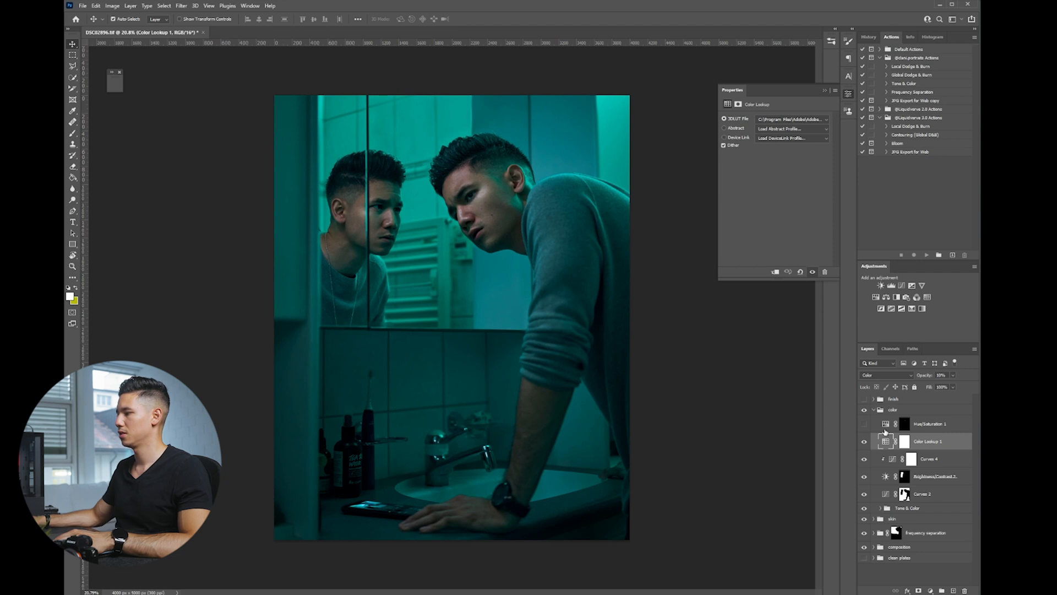
Turn on Hue/Saturation 1, view its mask, and magnify the two faces.
left_click(886, 426)
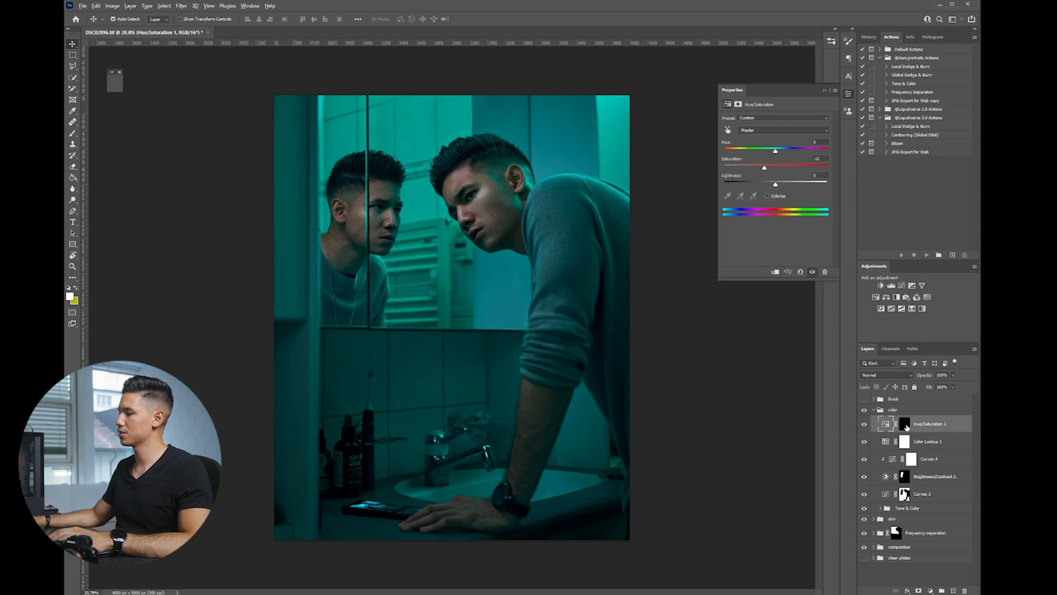
left_click(905, 426)
left_click(905, 426, "alt")
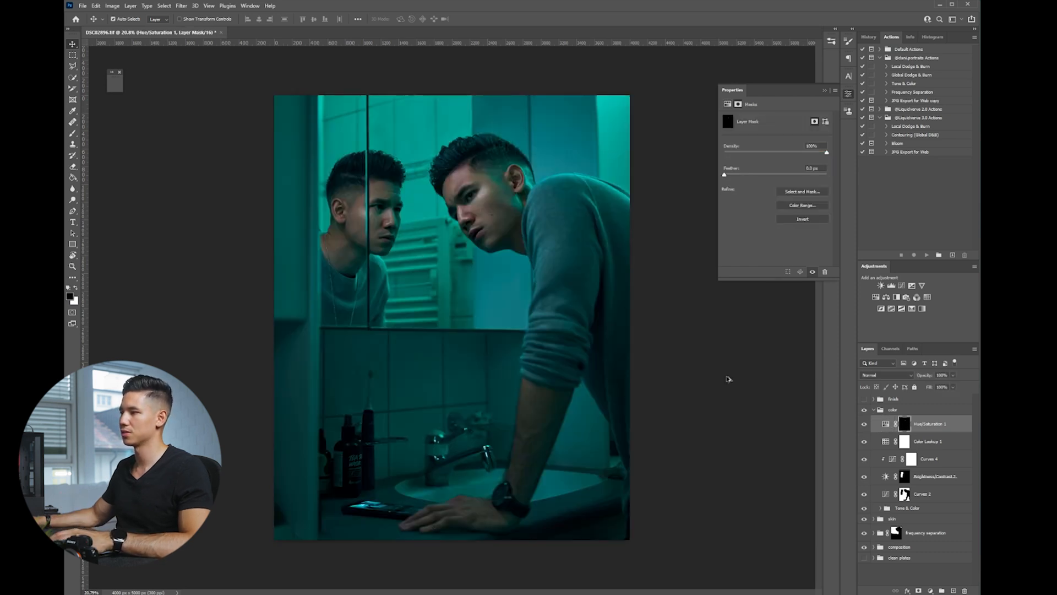
scroll(727, 379, "up", 5)
left_click_drag(727, 378, 798, 463)
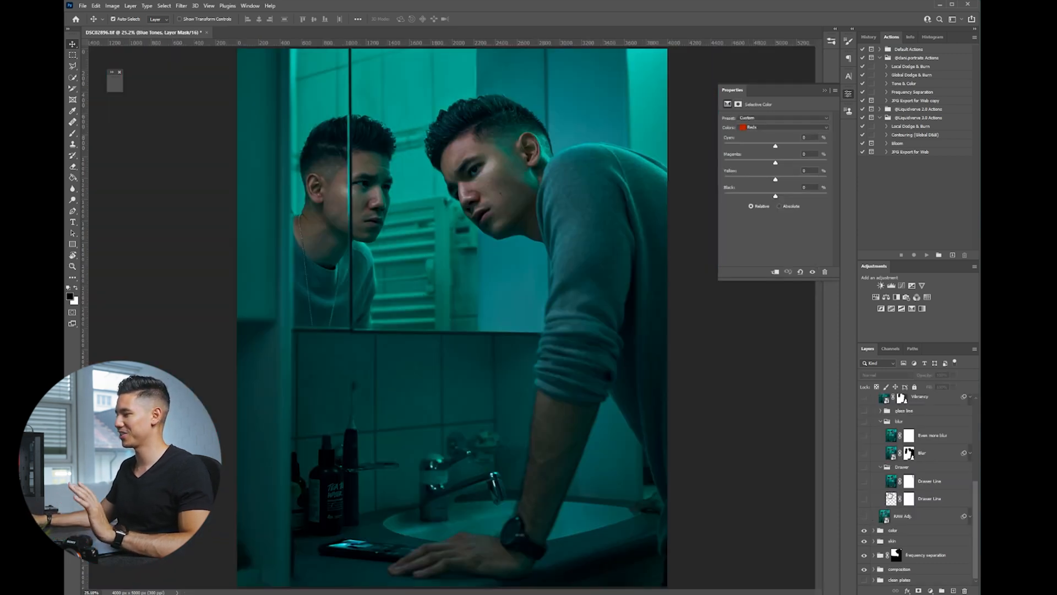
scroll(880, 524, "up", 3)
scroll(884, 496, "up", 2)
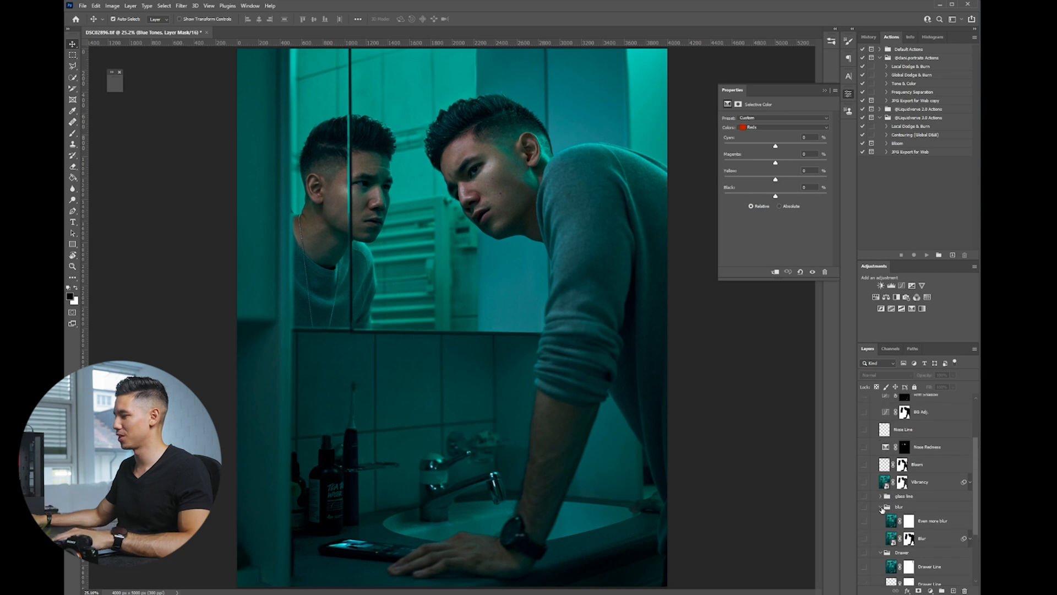
Collapse blur, switch on the RAW Adj. smart object and toggle it to compare the brightened grade.
left_click(886, 507)
scroll(901, 493, "up", 3)
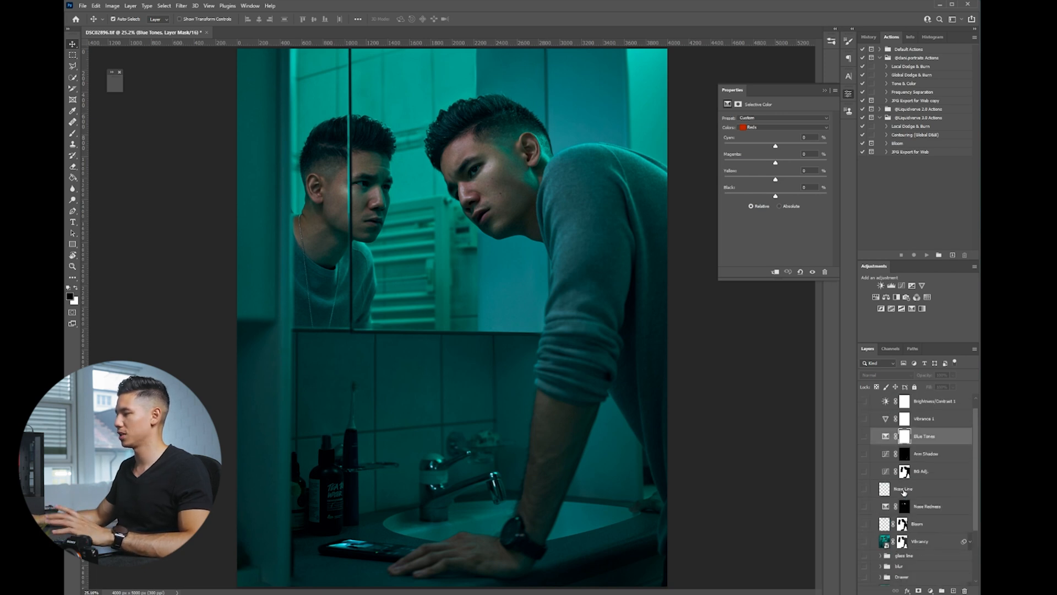
scroll(900, 496, "down", 3)
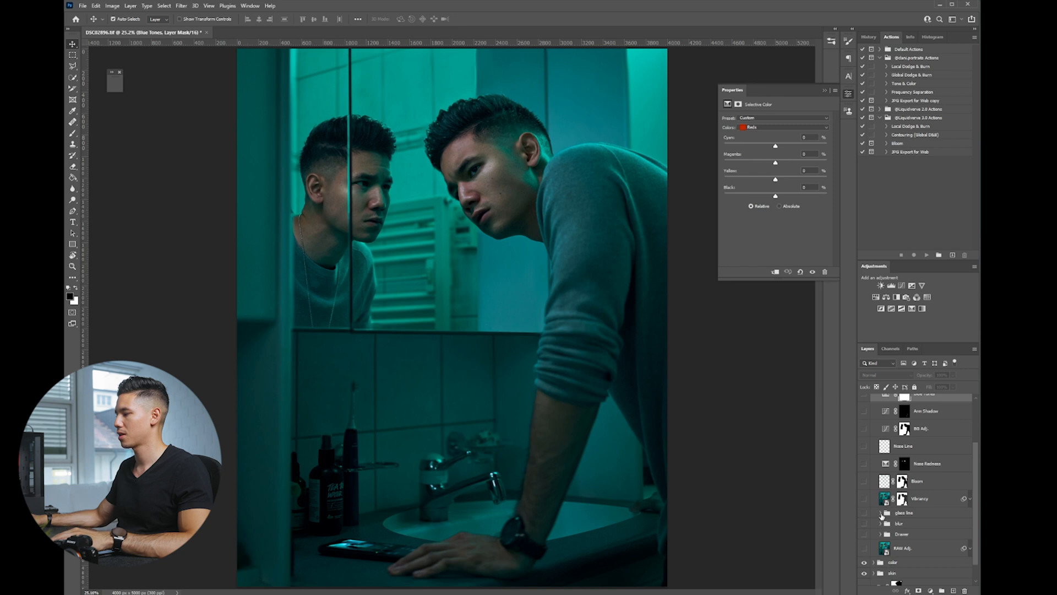
scroll(882, 514, "down", 2)
left_click(900, 517)
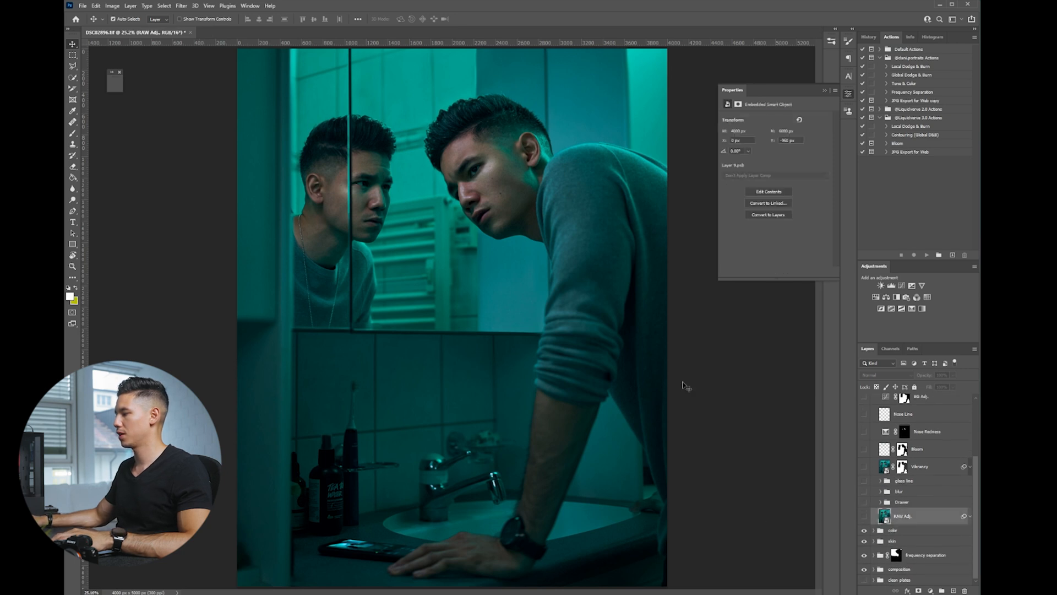
left_click(865, 517)
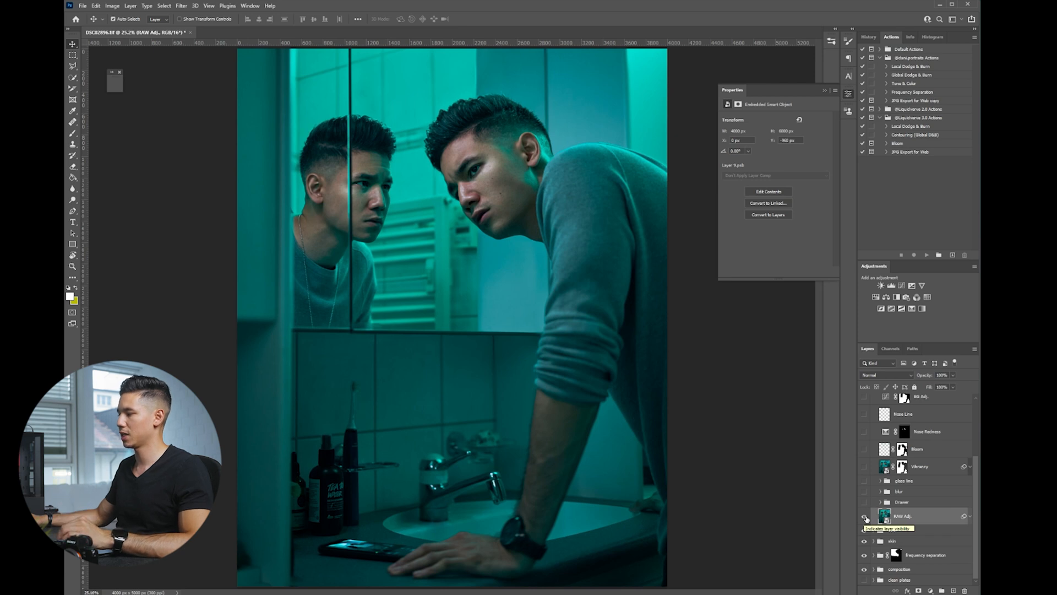
left_click(865, 517)
left_click(865, 517)
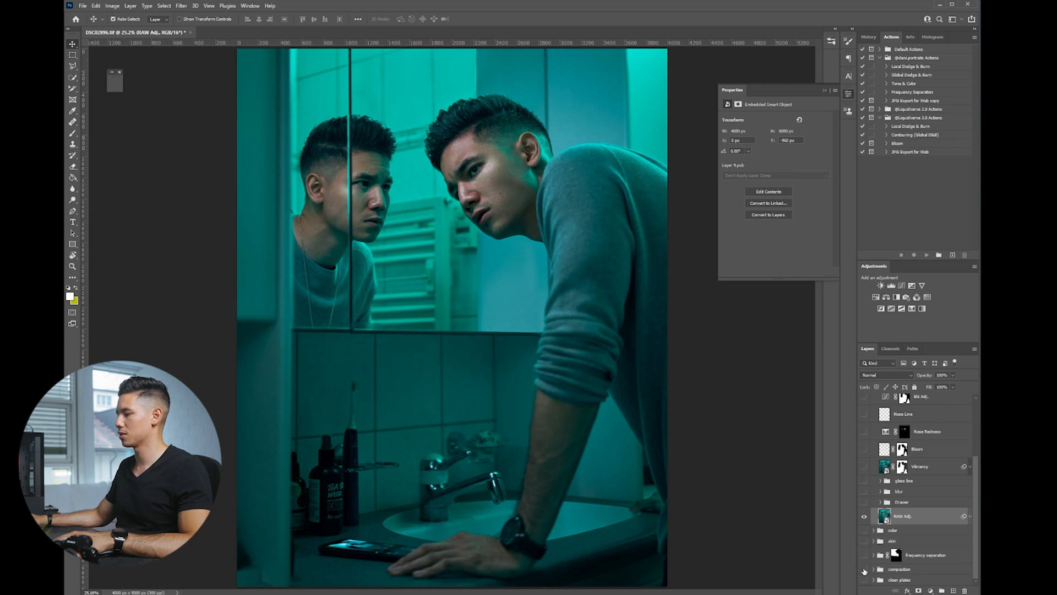
left_click(913, 501)
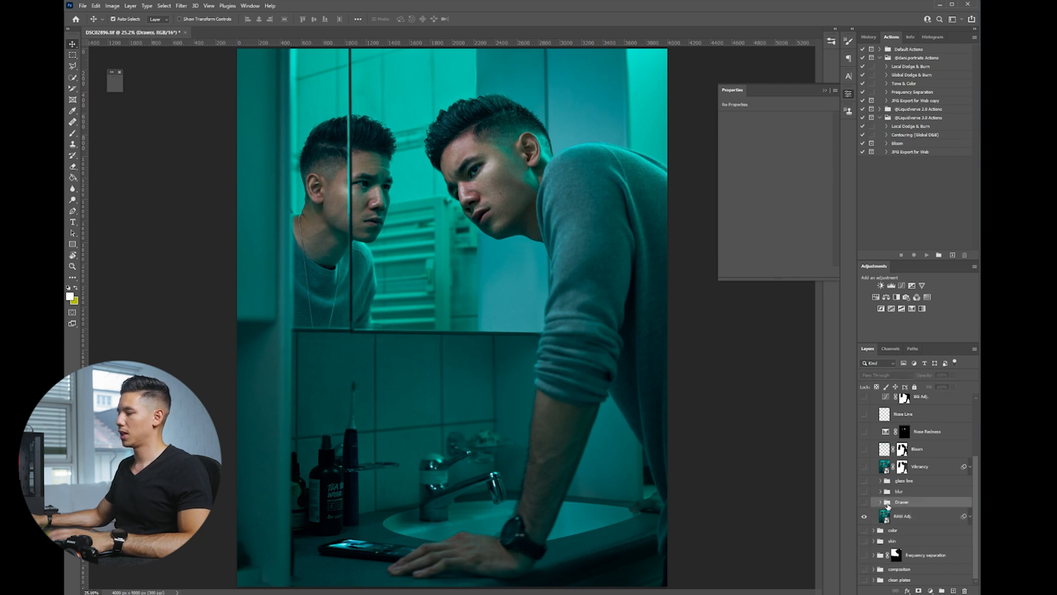
Expand the Drawer group and turn on the Drawer Line layer at the photo's right edge.
left_click(881, 501)
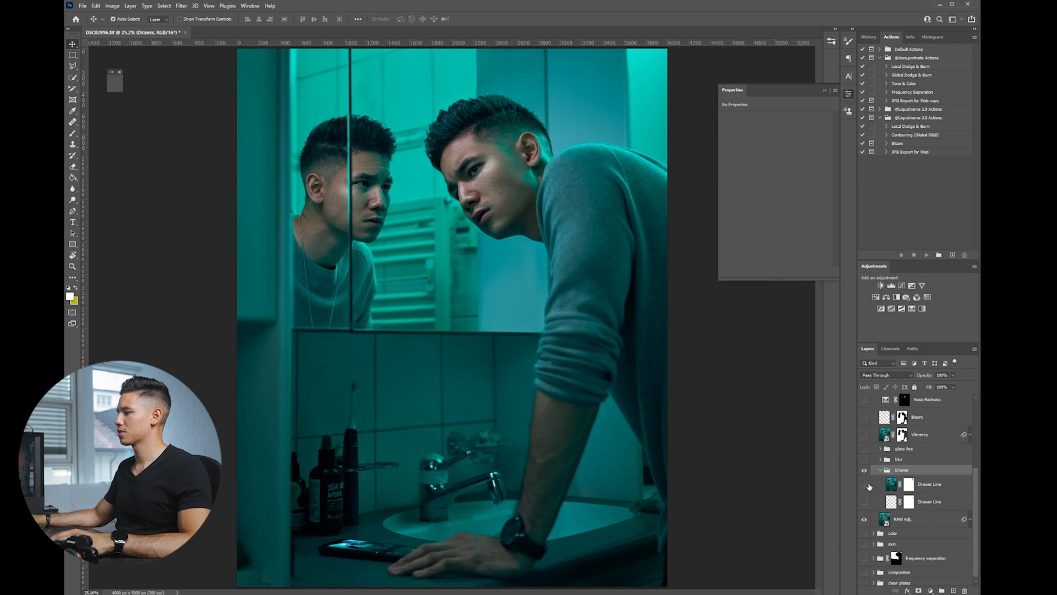
left_click(865, 502)
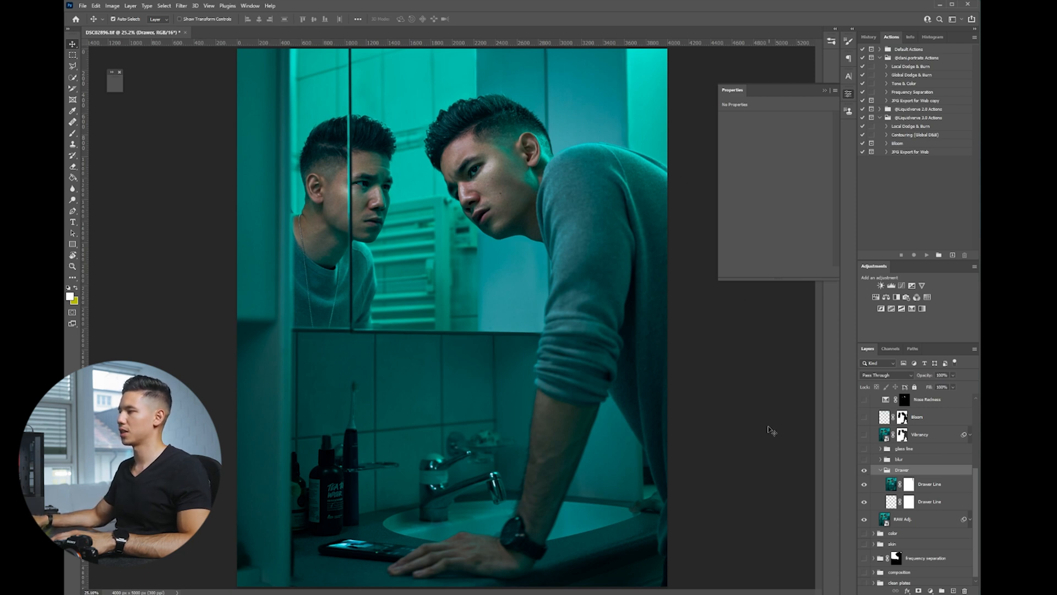
Switch on the blur group with Blur and Even more blur, comparing the extra blur, then collapse it.
left_click(881, 470)
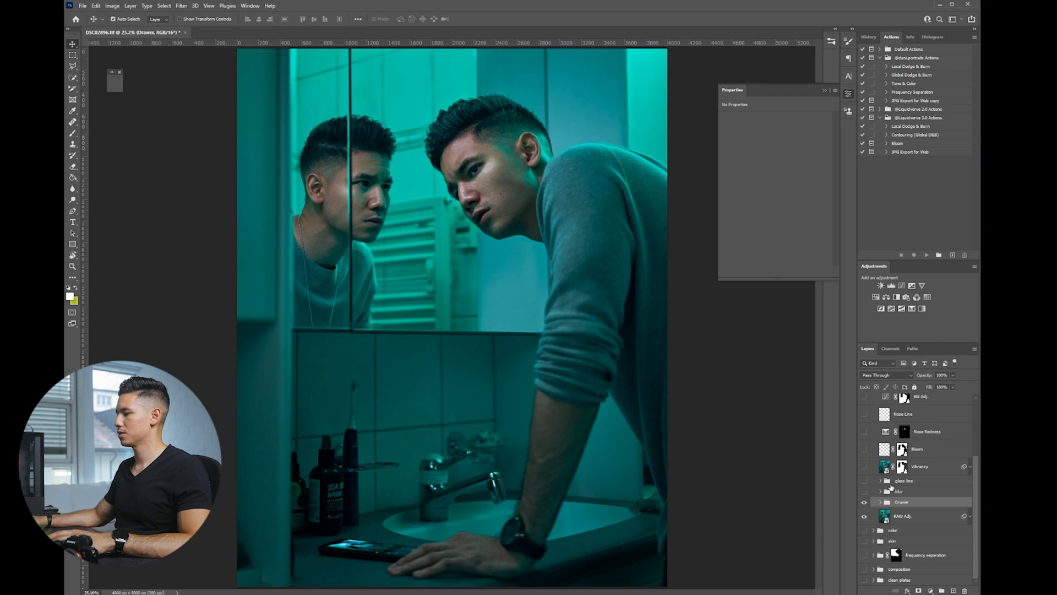
left_click(889, 490)
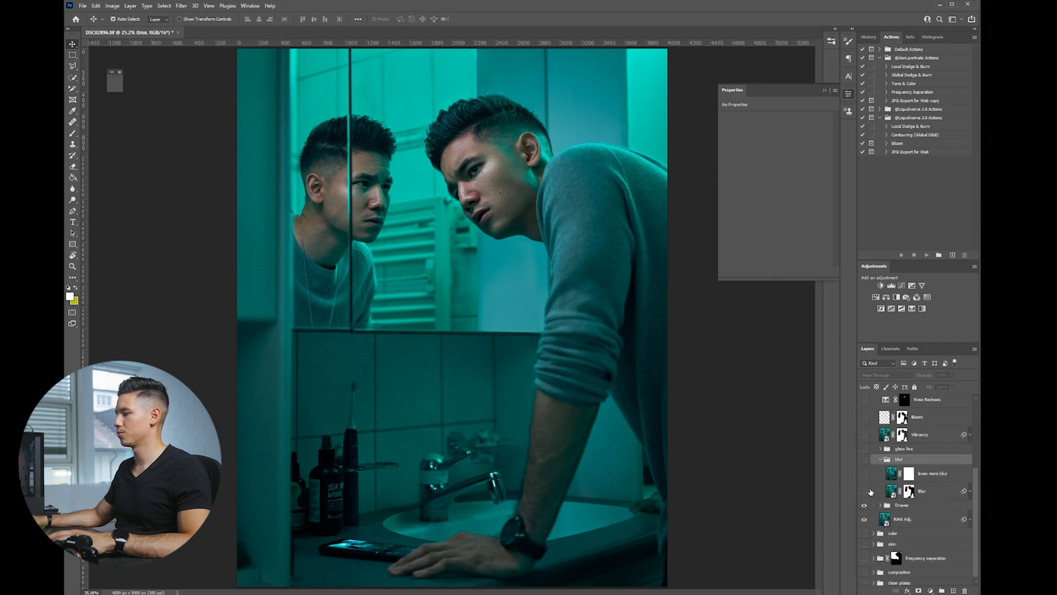
left_click(864, 492)
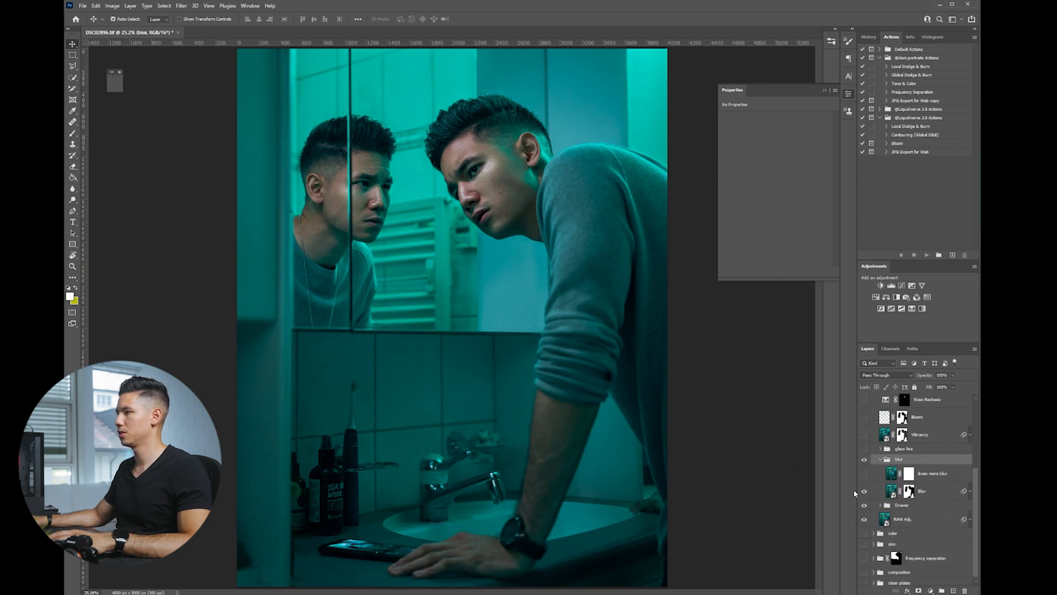
left_click(864, 476)
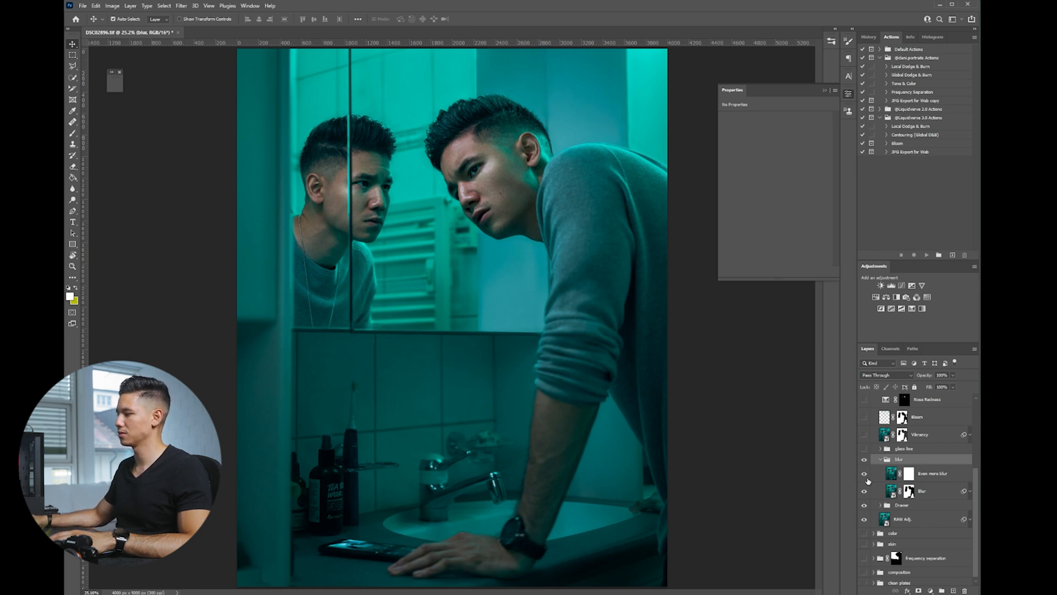
left_click(865, 476)
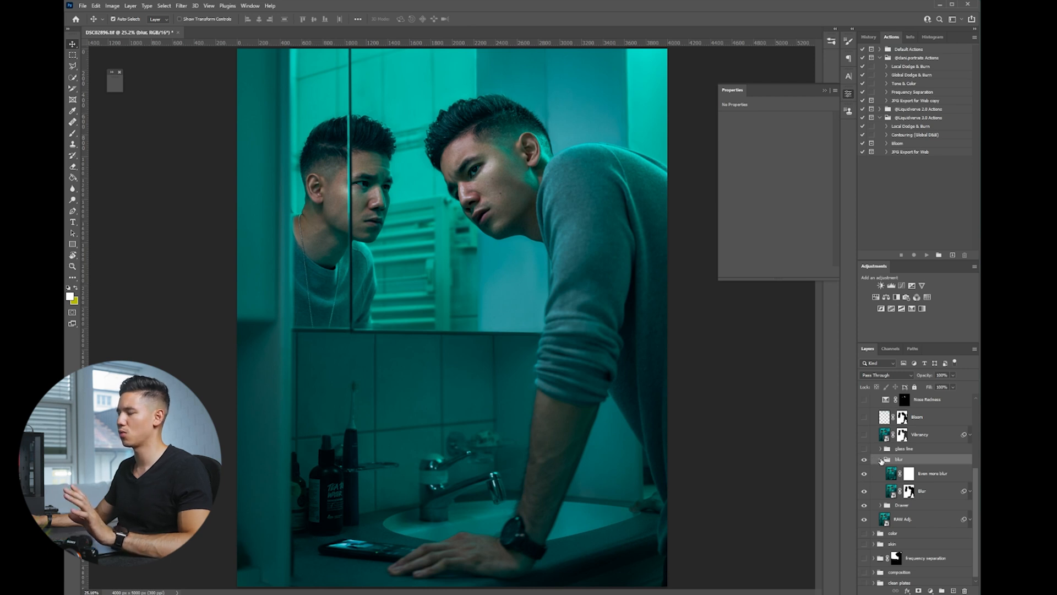
left_click(882, 460)
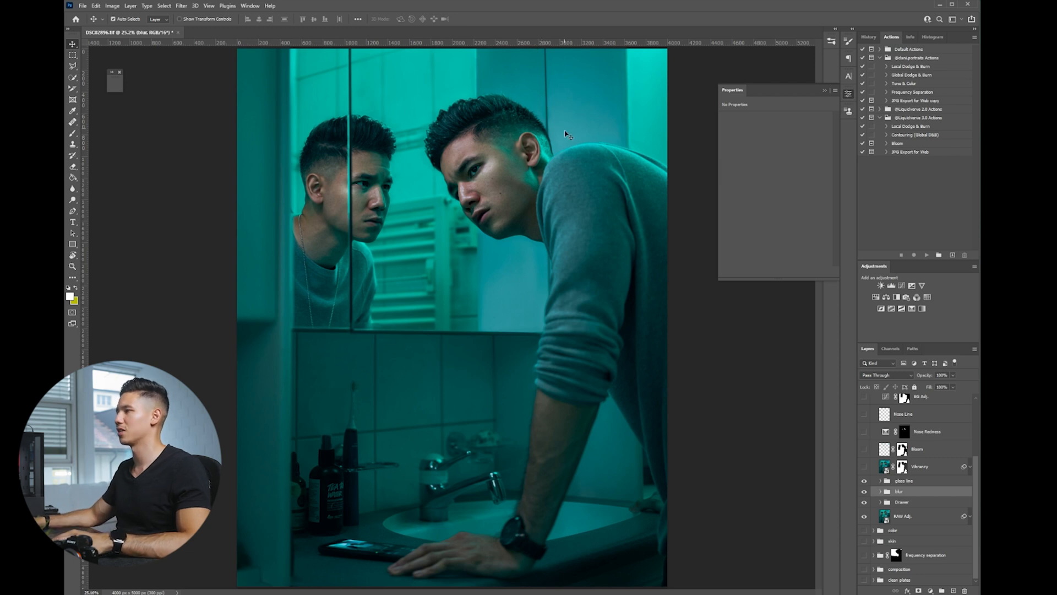
Expand glass line, solo Layer 13 copy and restore all layers, then collapse the group.
left_click(881, 481)
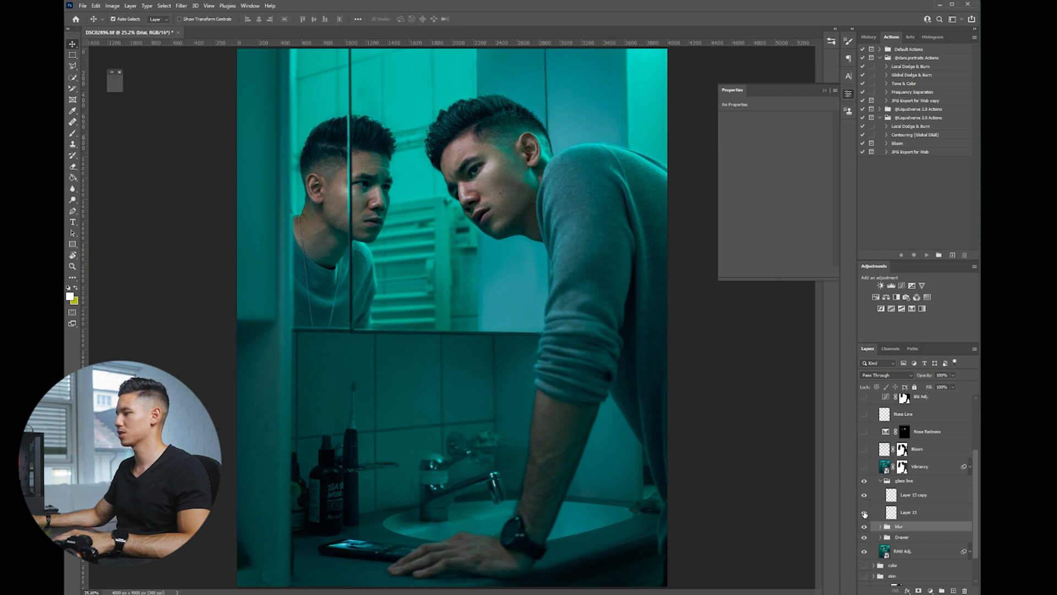
left_click(865, 494, "alt")
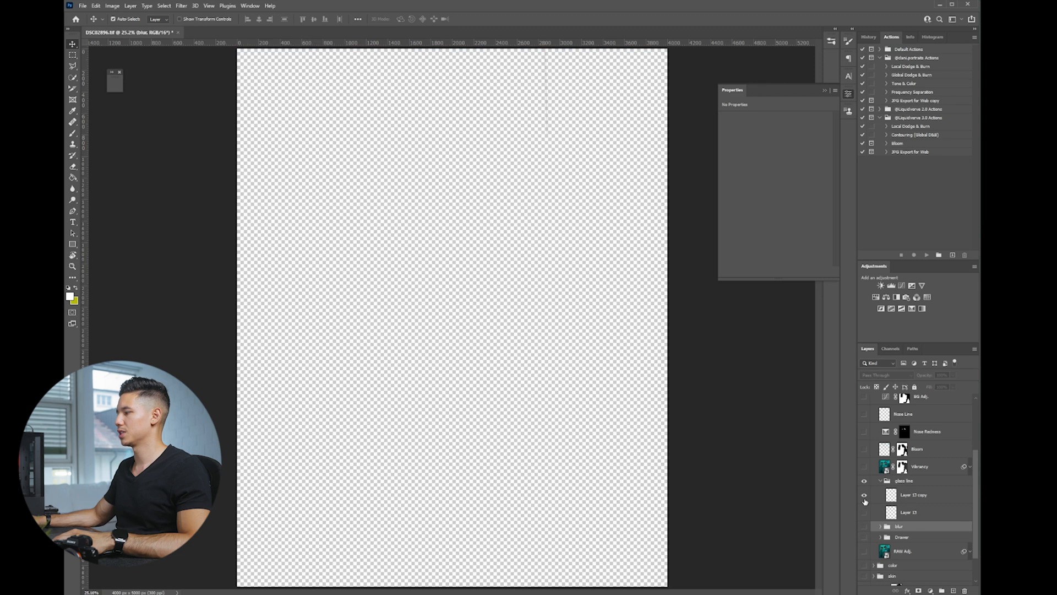
left_click(864, 496, "alt")
left_click(913, 495)
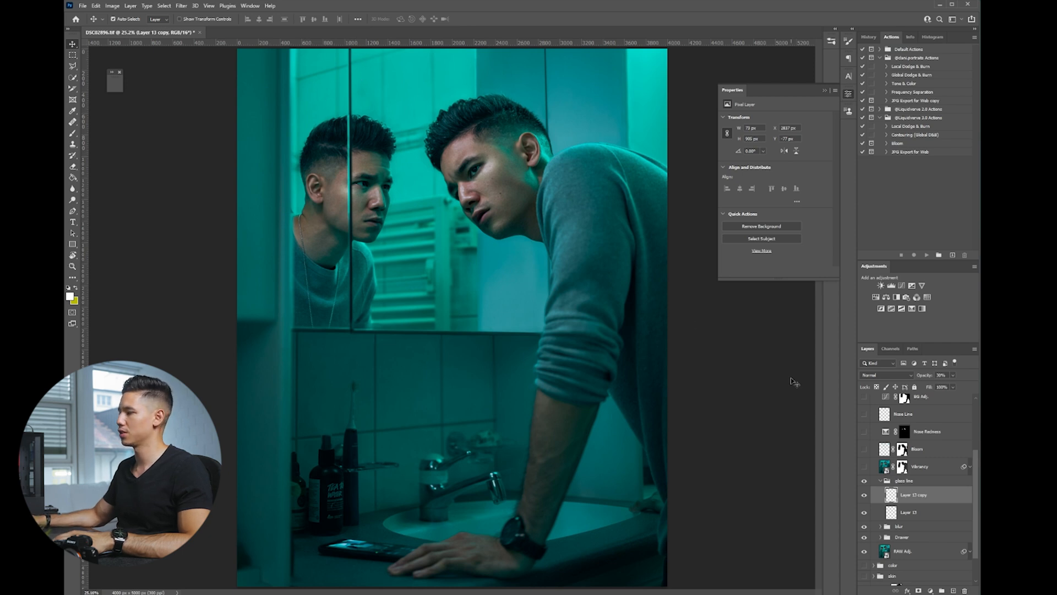
left_click(913, 466)
left_click(880, 481)
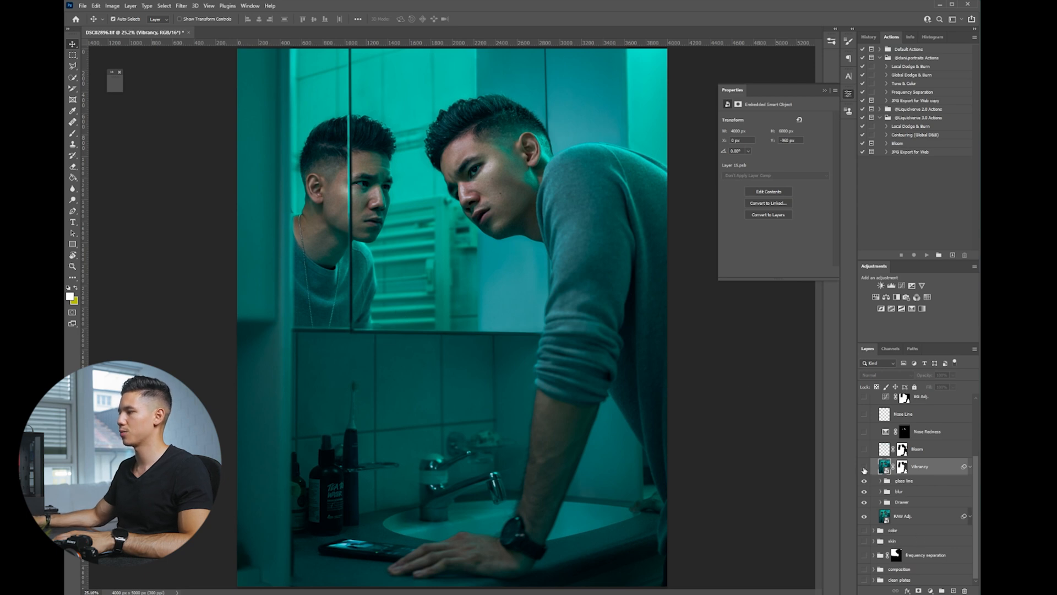
Toggle the Vibrancy layer off and on to compare, then show and select the Bloom layer.
left_click(864, 469)
left_click(864, 469)
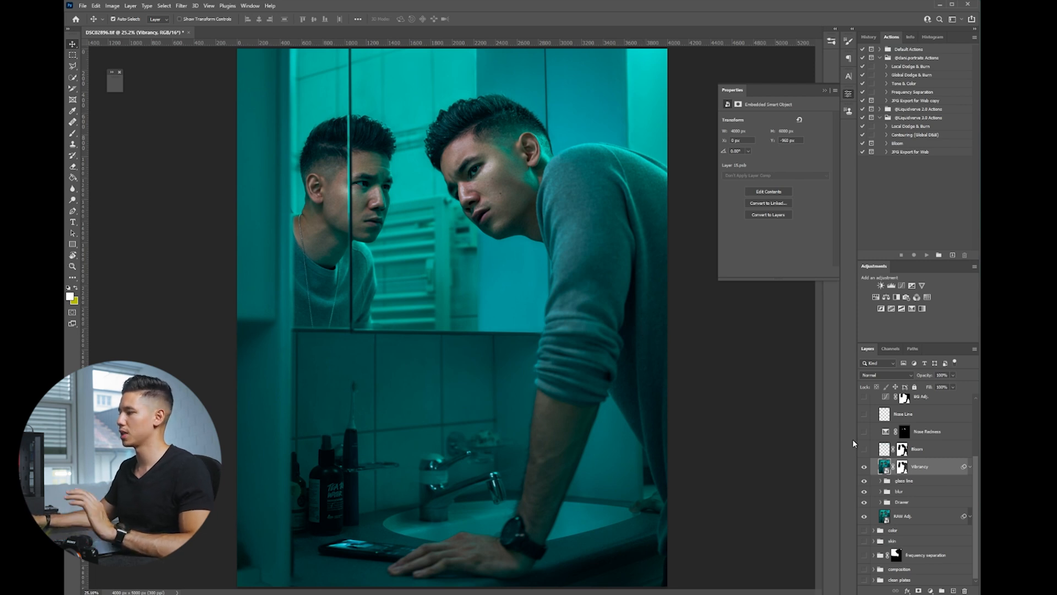
left_click(863, 469)
left_click(864, 469)
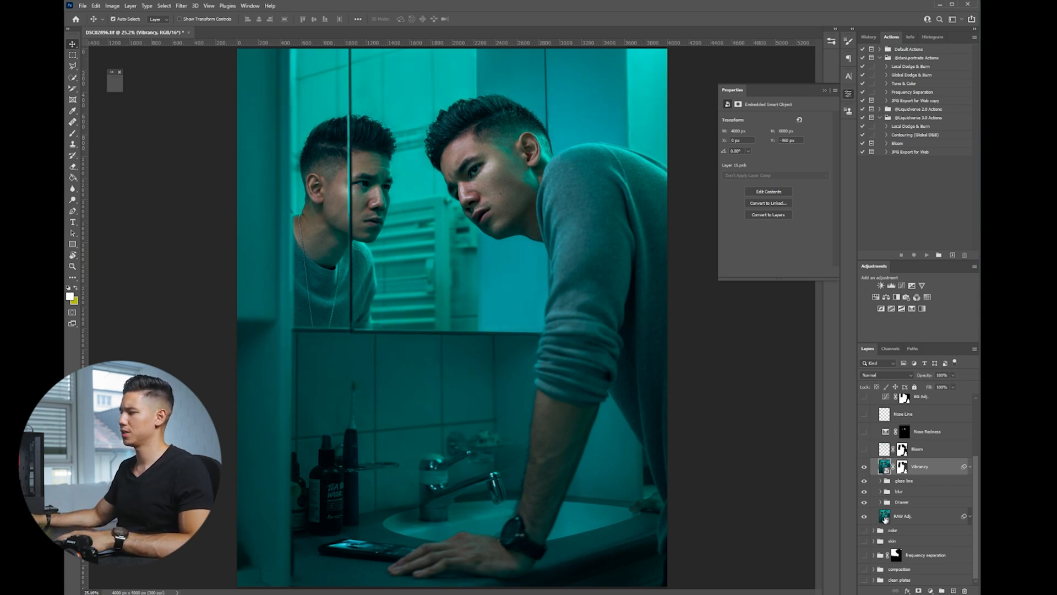
left_click(863, 469)
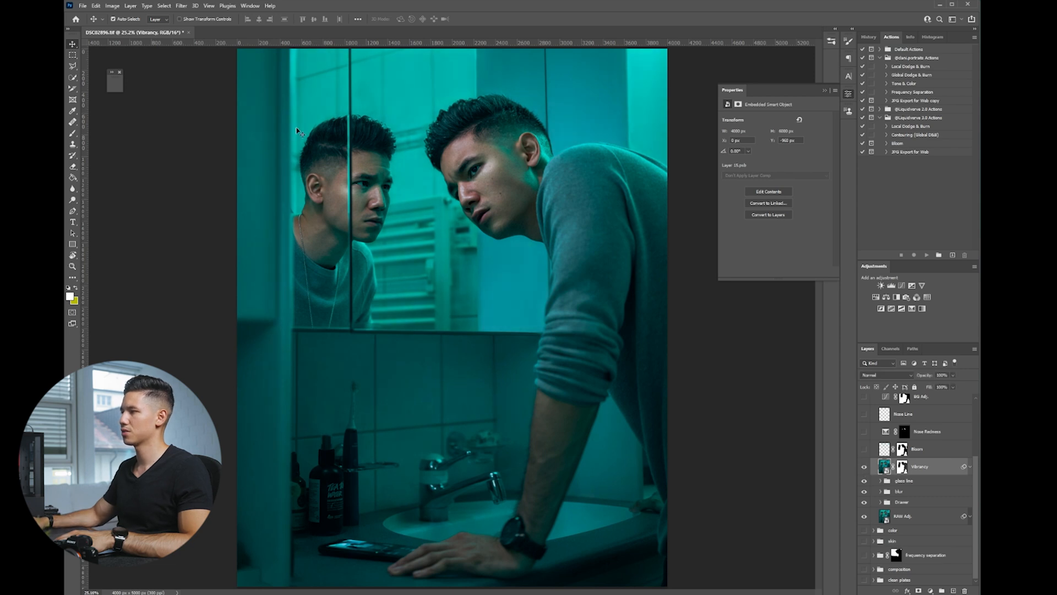
left_click(878, 450)
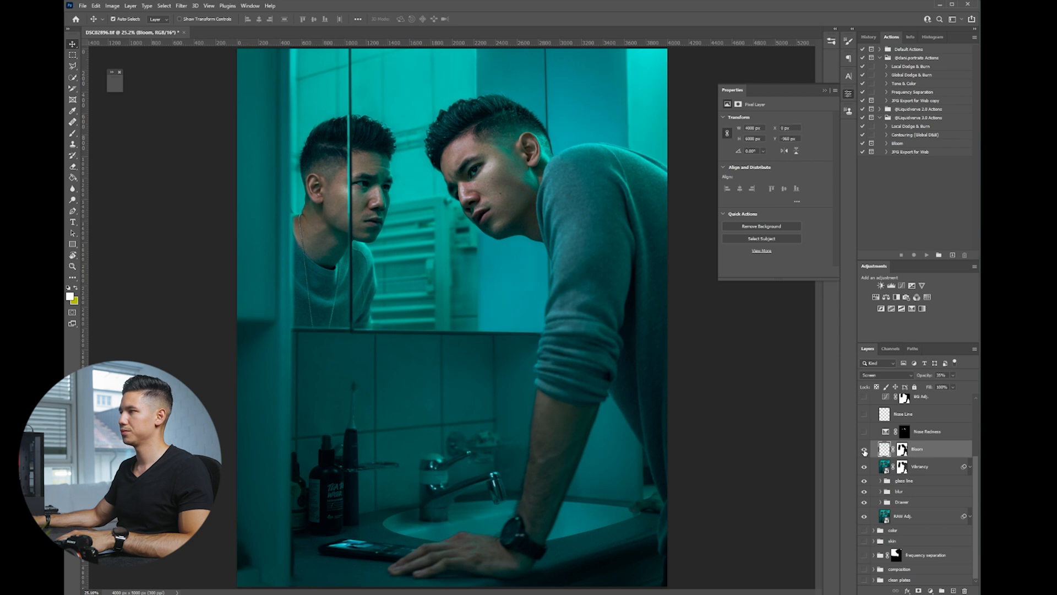
Collapse the expanded action sets in the Actions panel and choose the Bloom action.
left_click(880, 101)
left_click(880, 74)
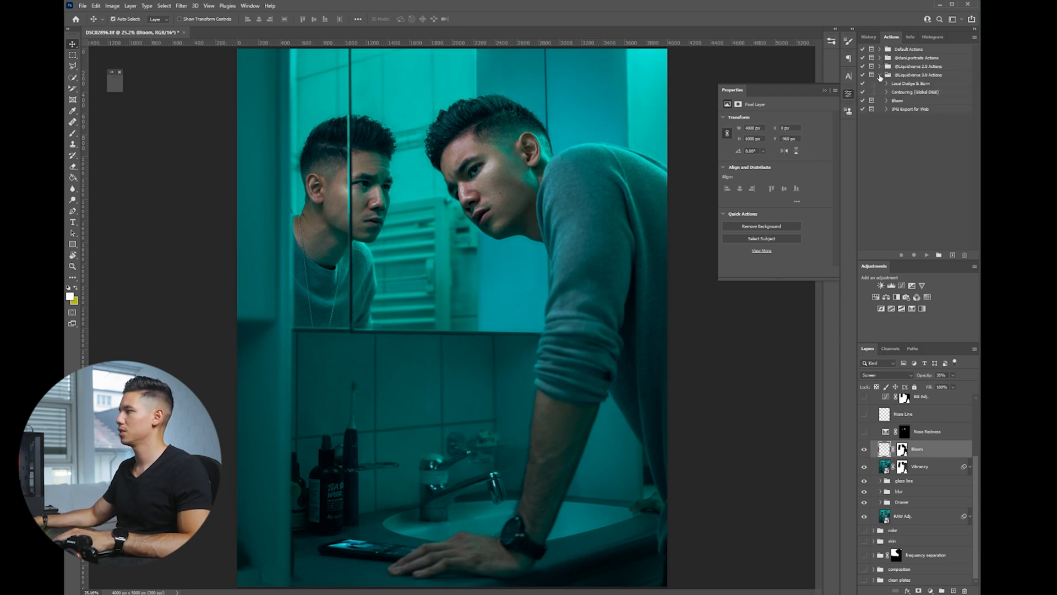
left_click(902, 103)
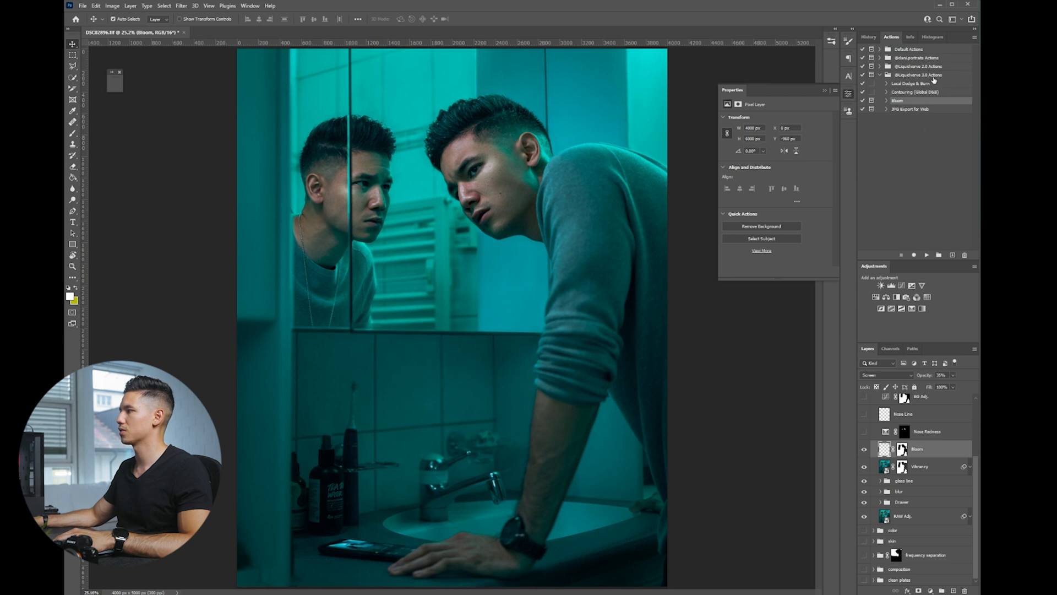
left_click(935, 77)
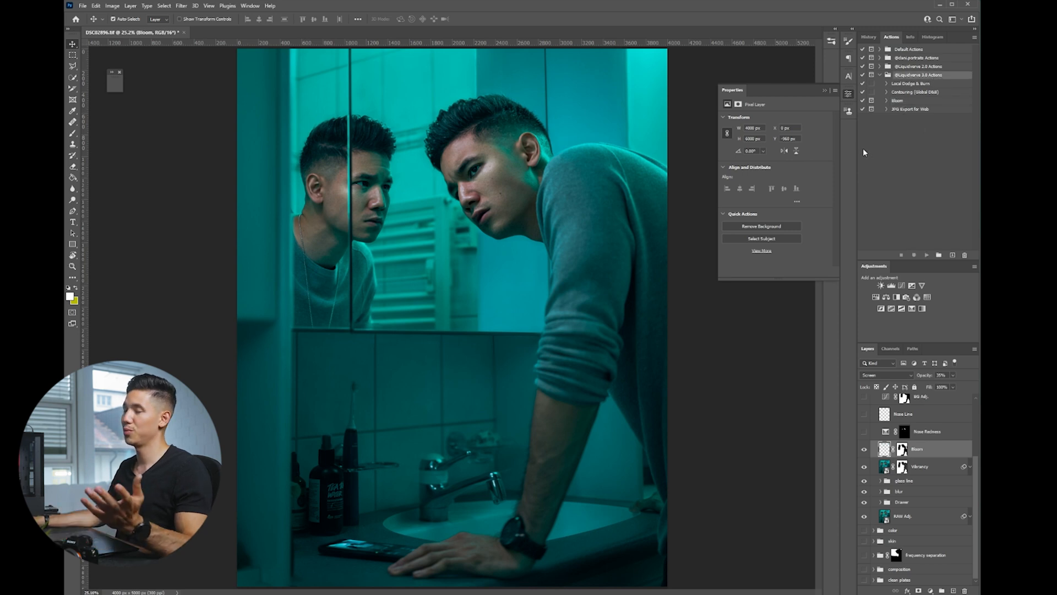
left_click(906, 102)
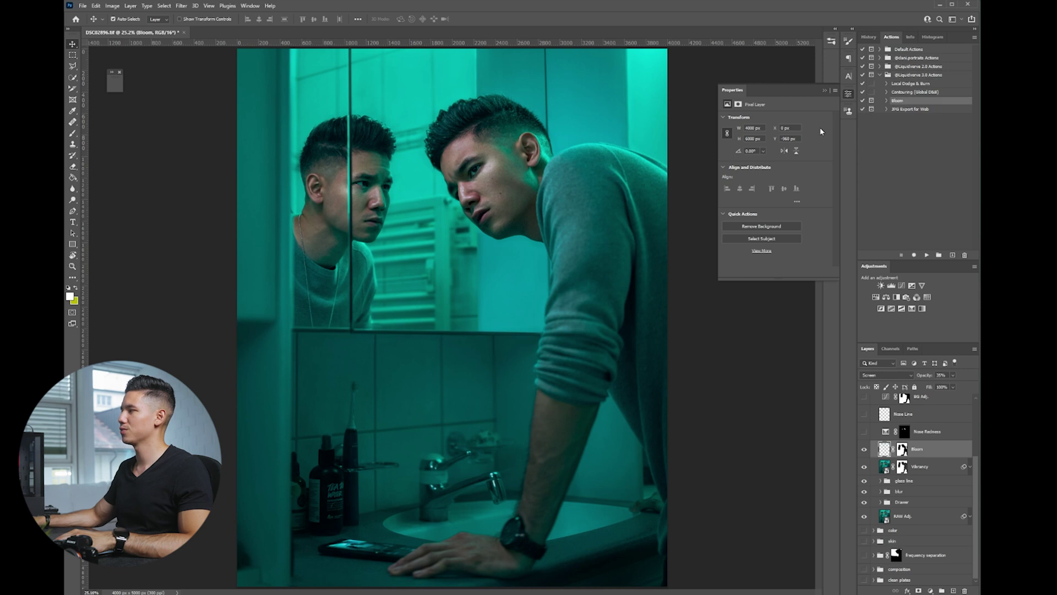
Inspect the Nose Redness Selective Color layer and its mask, then target its colour settings.
left_click(927, 433)
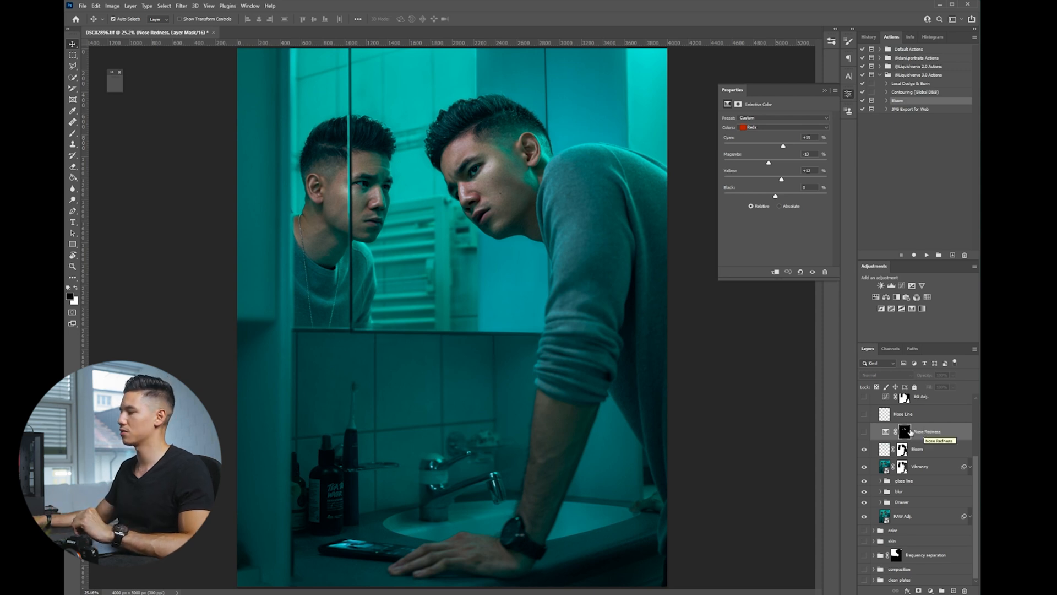
key("ctrl+2")
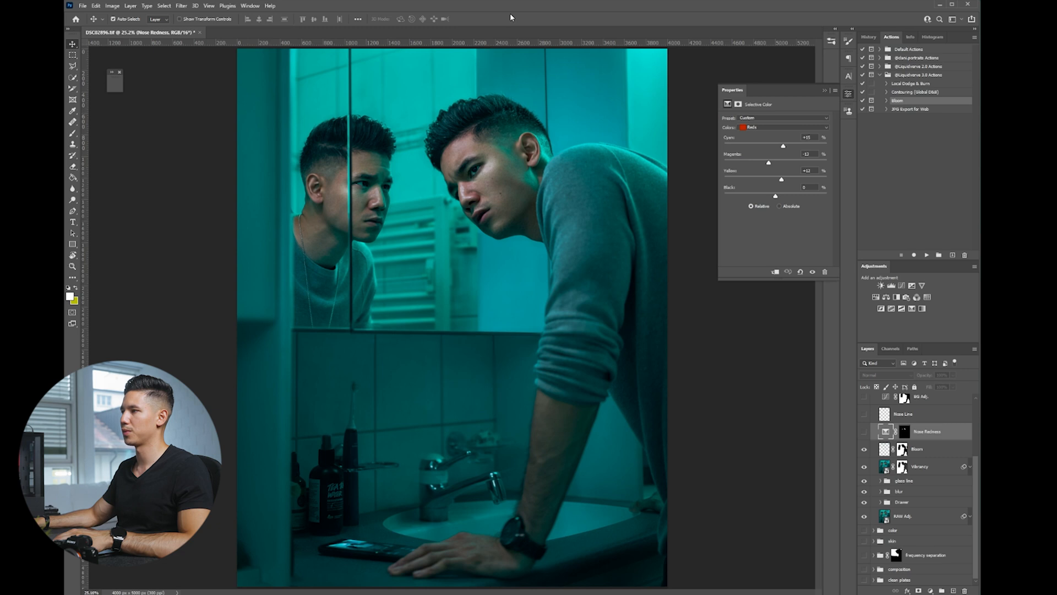
scroll(401, 140, "up", 3)
scroll(434, 236, "up", 3)
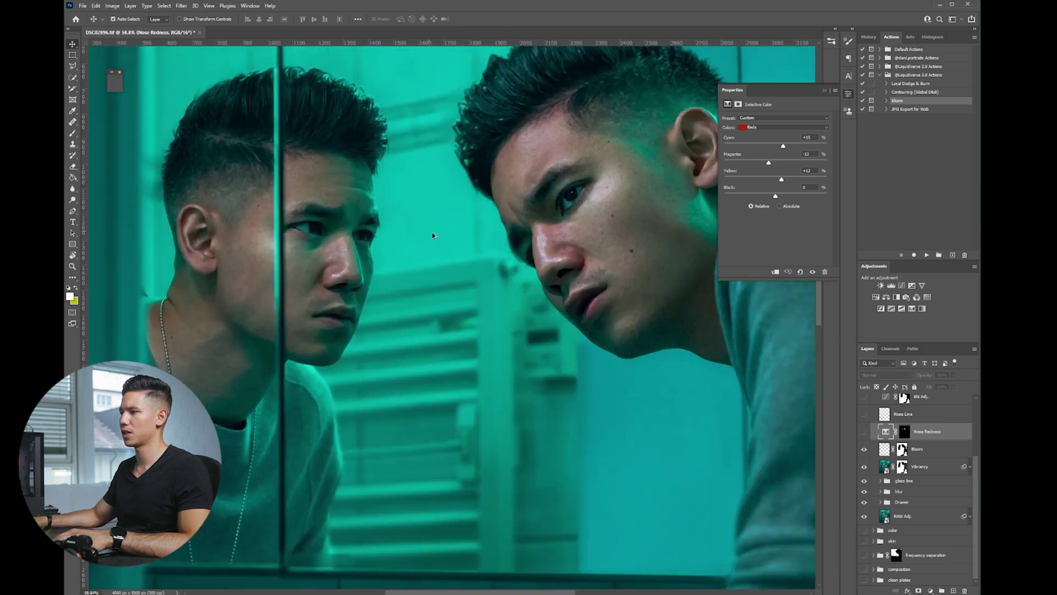
left_click(904, 432, "alt")
key("asciitilde")
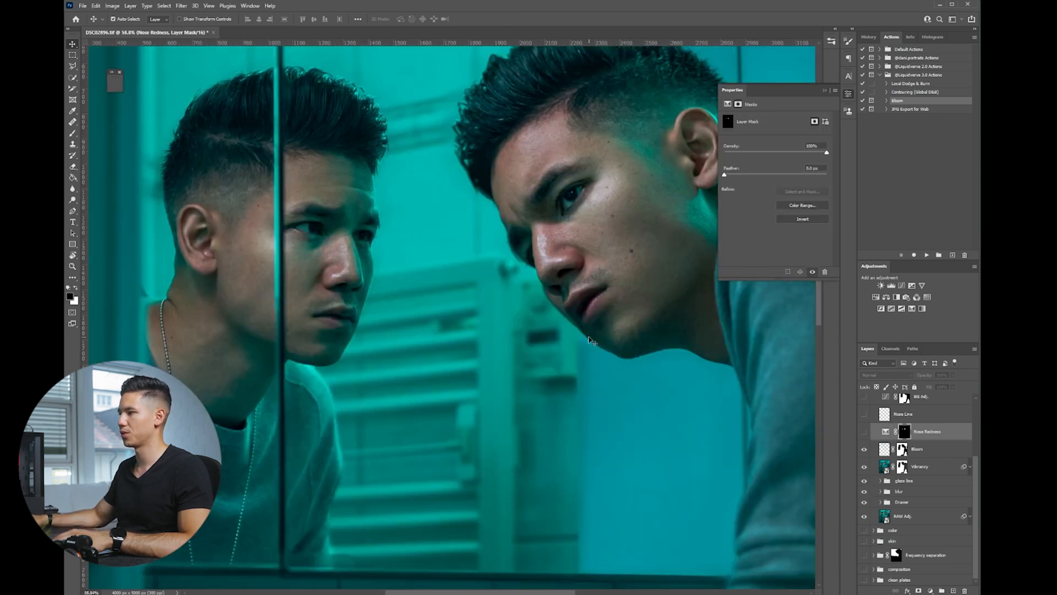
scroll(590, 338, "down", 3)
left_click(886, 431)
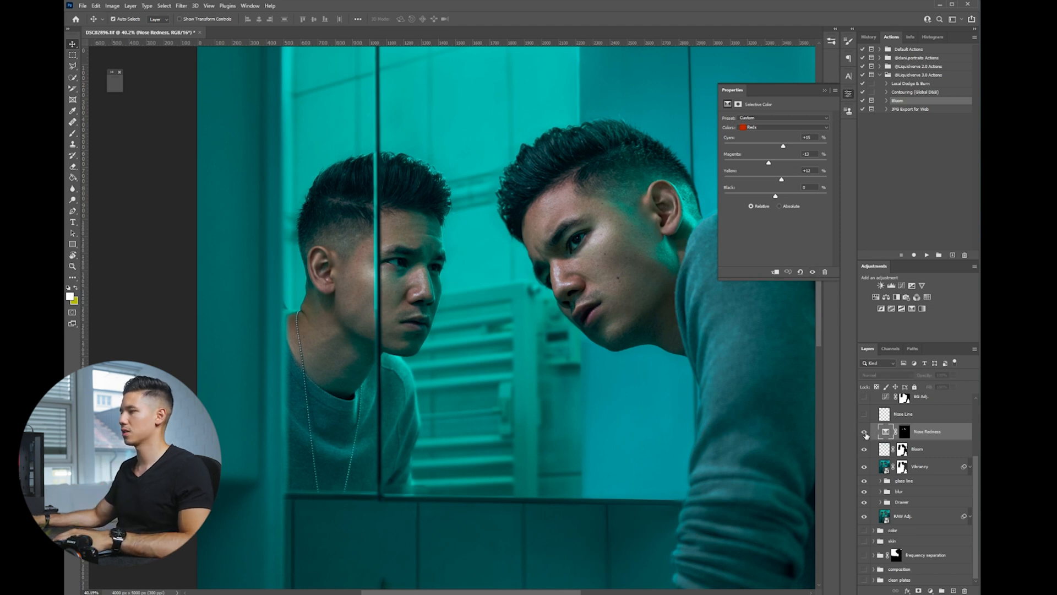
scroll(529, 353, "up", 2)
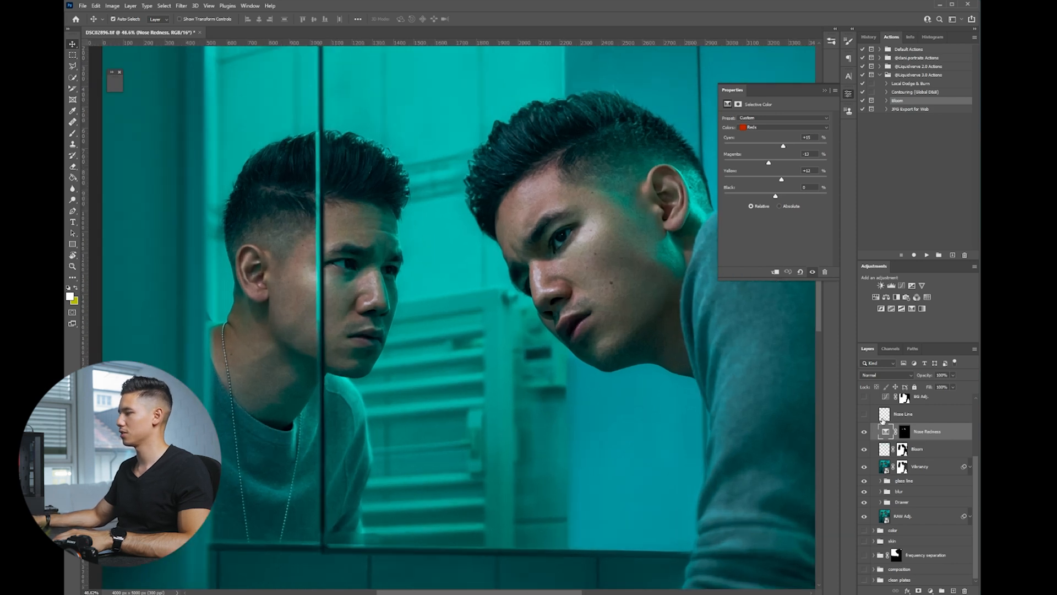
Show the Nose Line retouch layer, toggling it off and on to compare.
left_click(887, 415)
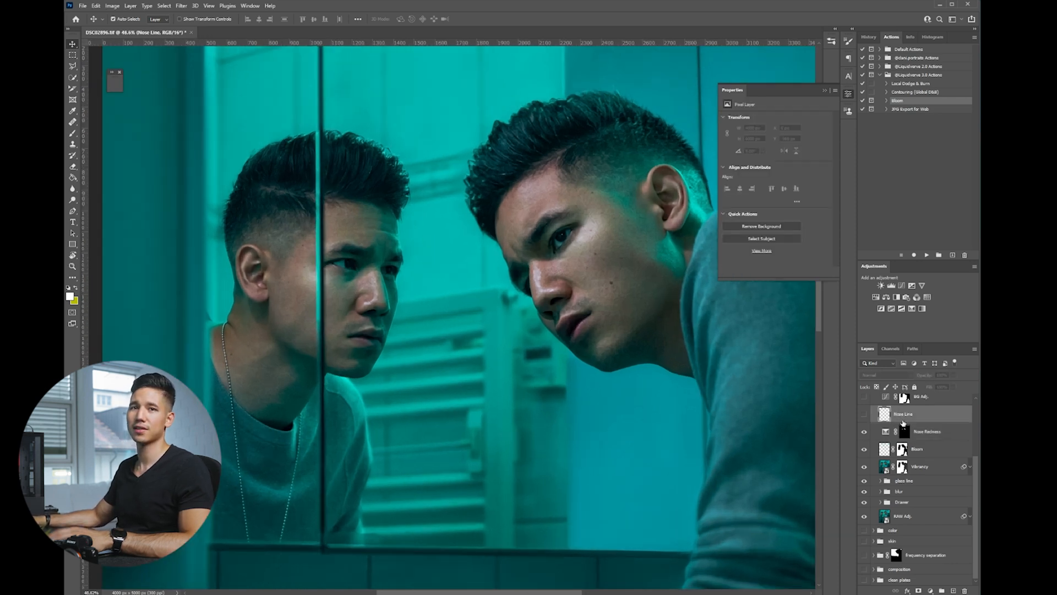
scroll(533, 277, "up", 2)
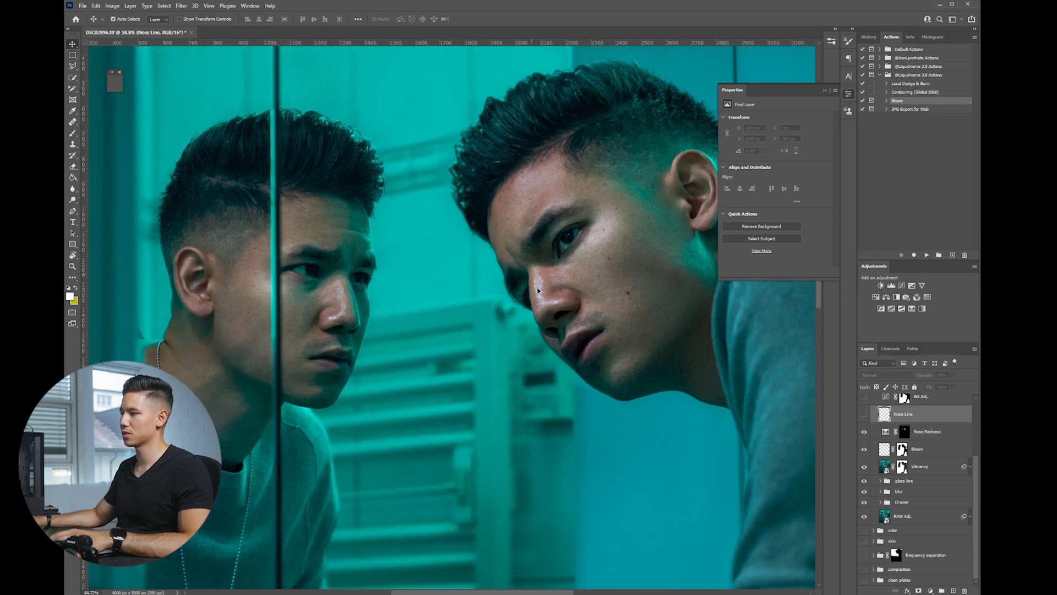
scroll(539, 290, "up", 2)
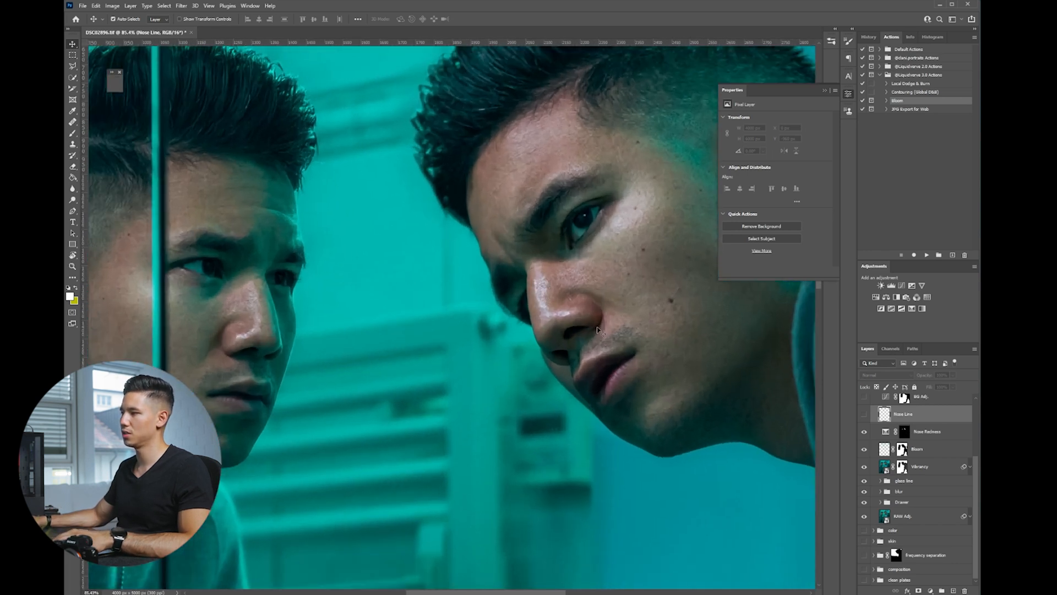
left_click(865, 415)
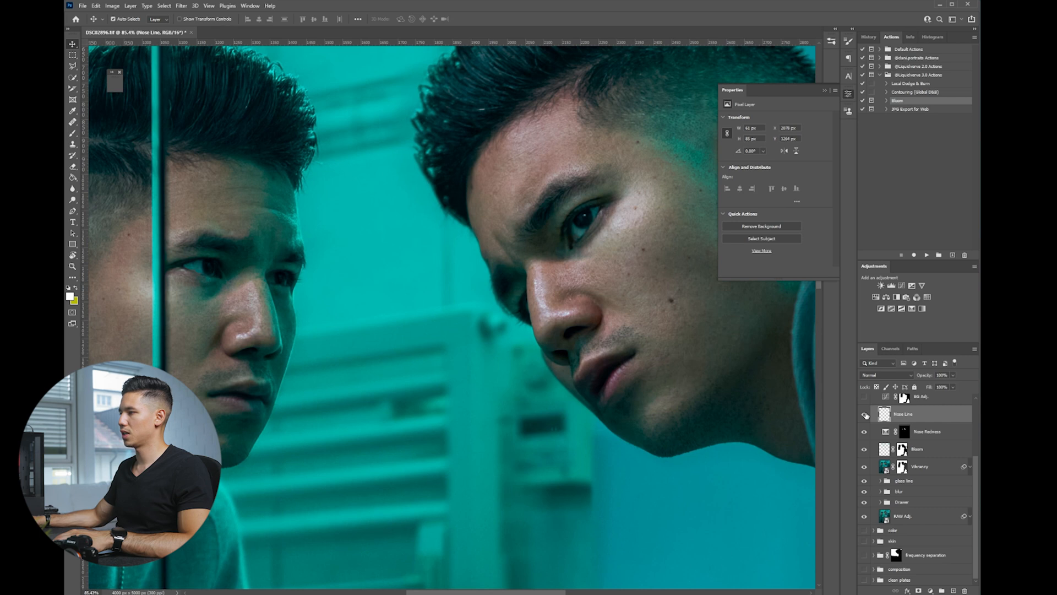
left_click(866, 416)
left_click(866, 415)
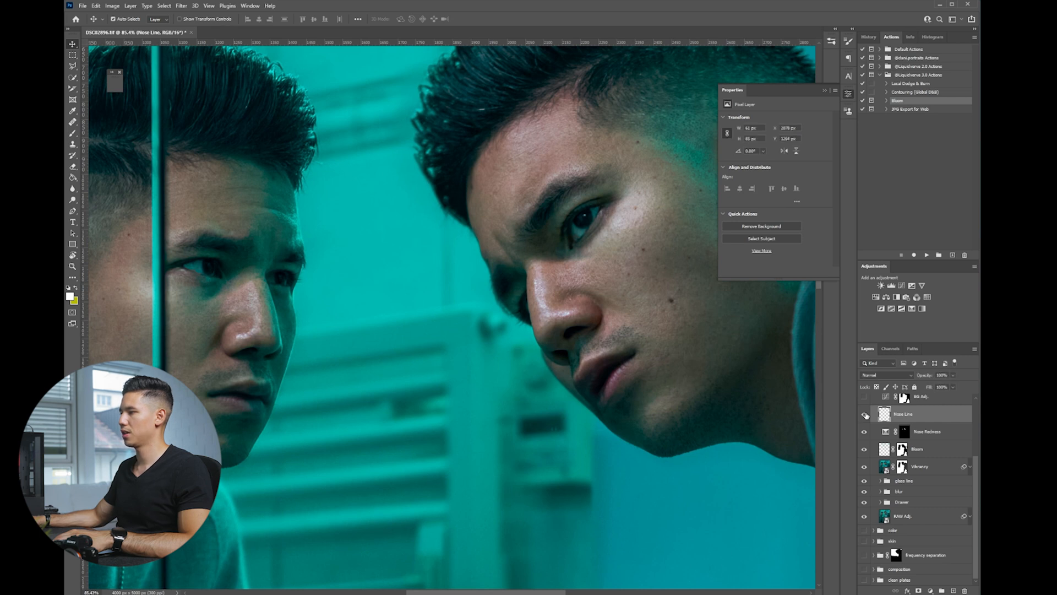
Pick the Spot Healing Brush and bring up the BG Adj curves settings.
left_click(74, 123)
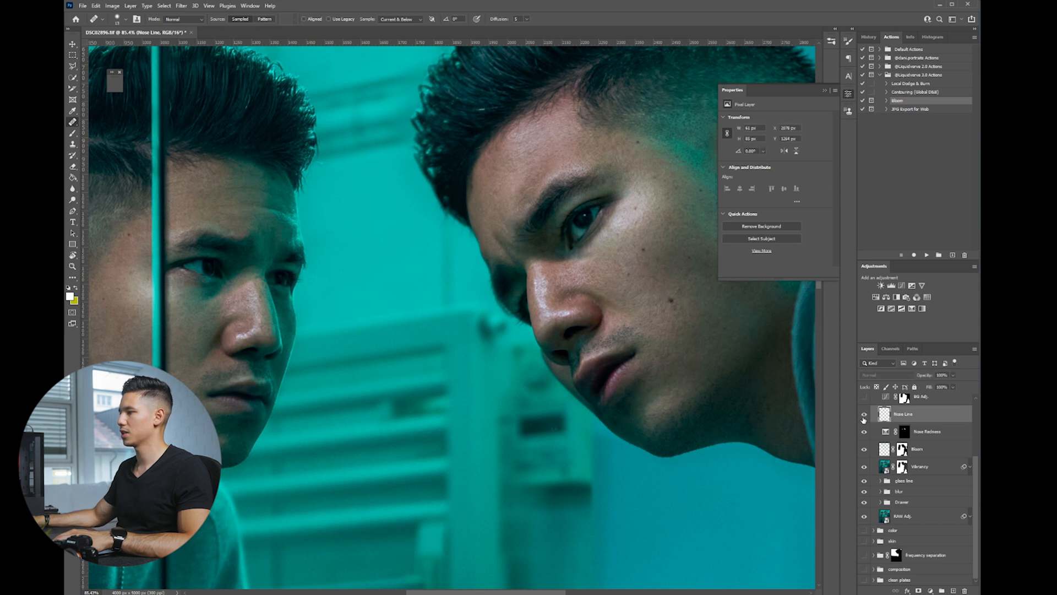
scroll(502, 331, "down", 3)
scroll(527, 326, "down", 2)
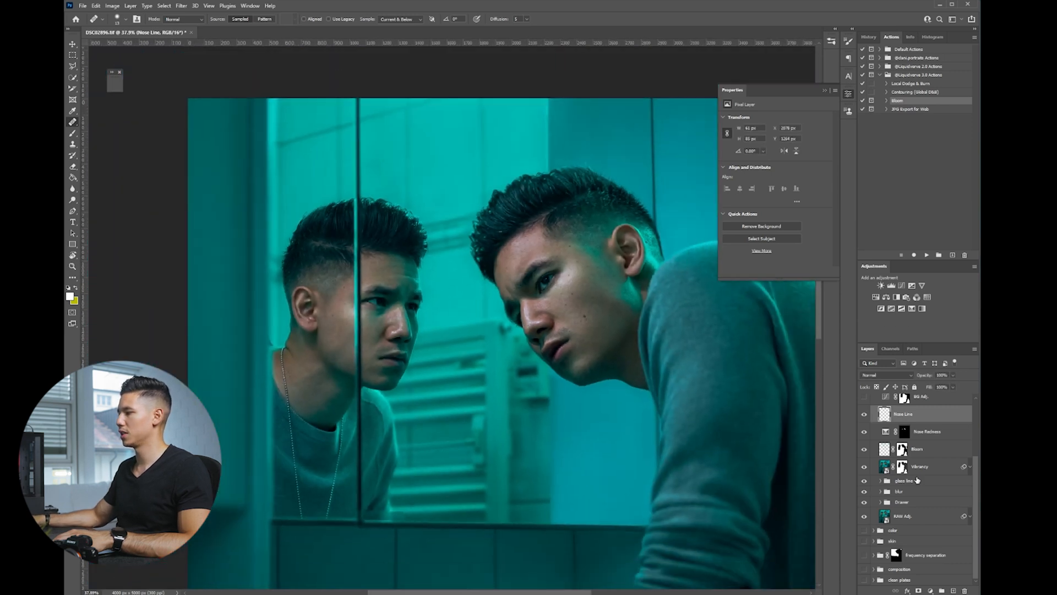
scroll(916, 480, "up", 2)
left_click(923, 439)
scroll(496, 272, "down", 2)
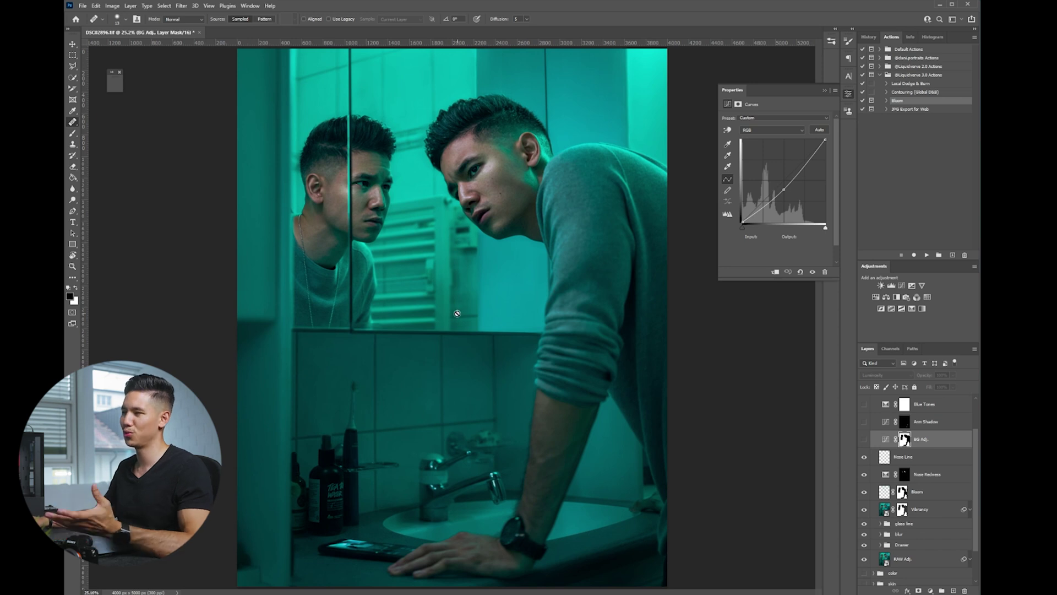
Switch on the BG Adj background darkening, select Arm Shadow and compare a lower group off and on.
left_click(865, 439)
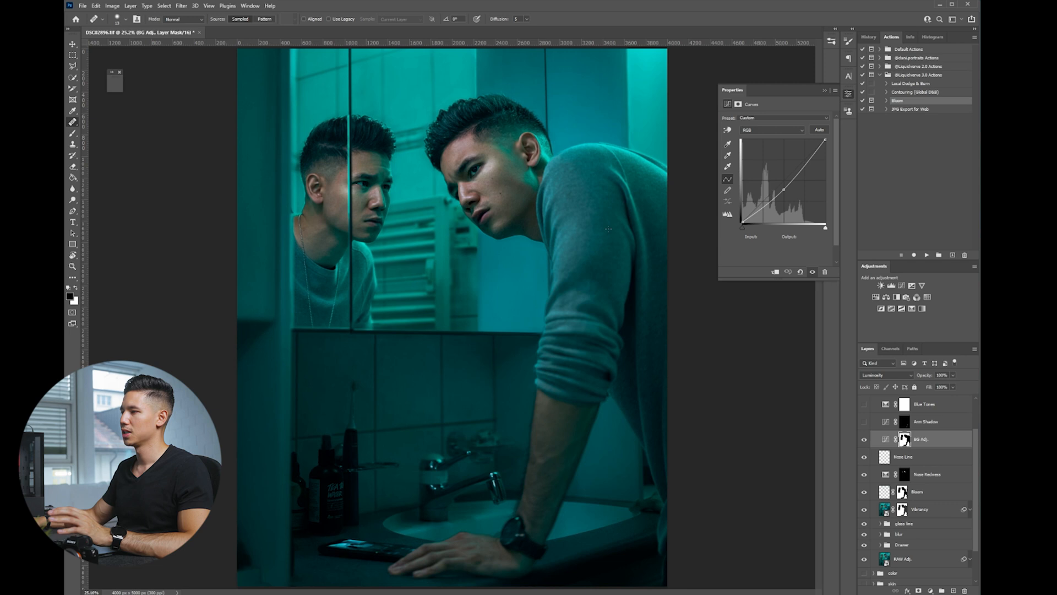
key("alt+bracketright")
scroll(565, 488, "up", 3)
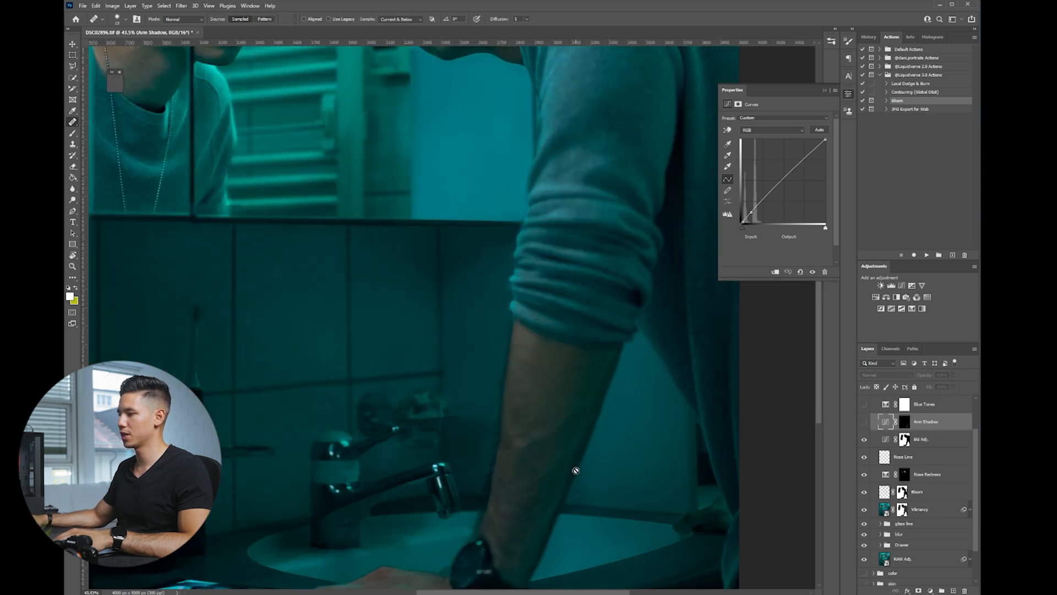
scroll(578, 472, "down", 2)
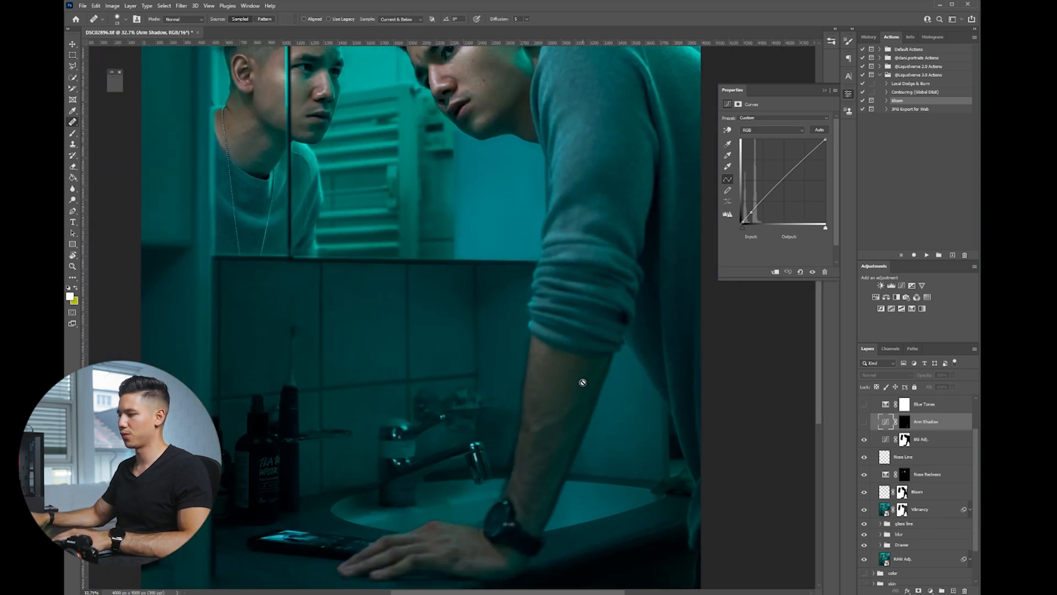
scroll(583, 383, "down", 2)
scroll(908, 523, "down", 2)
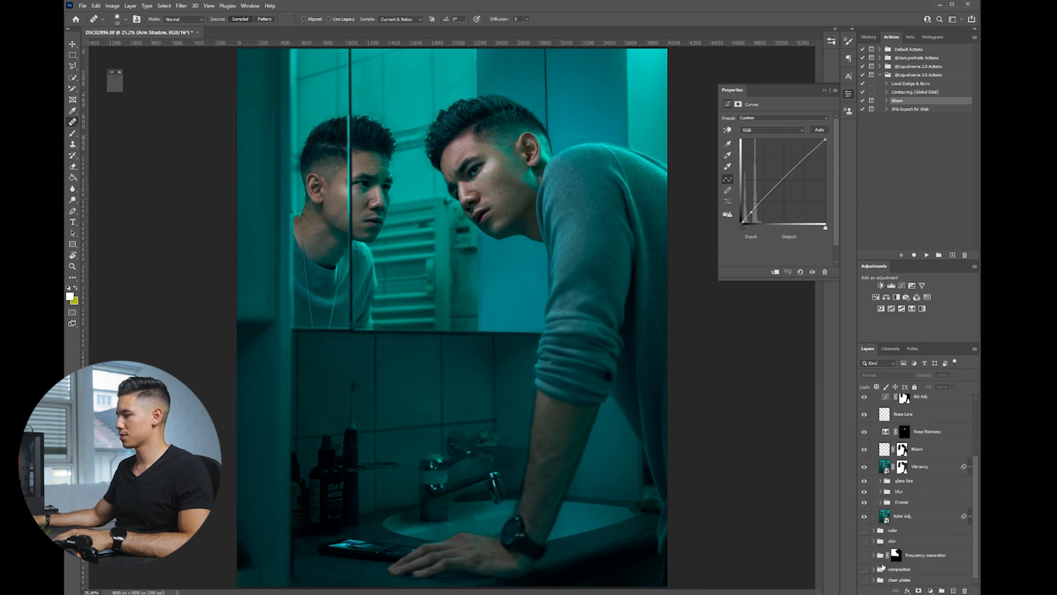
left_click(865, 570)
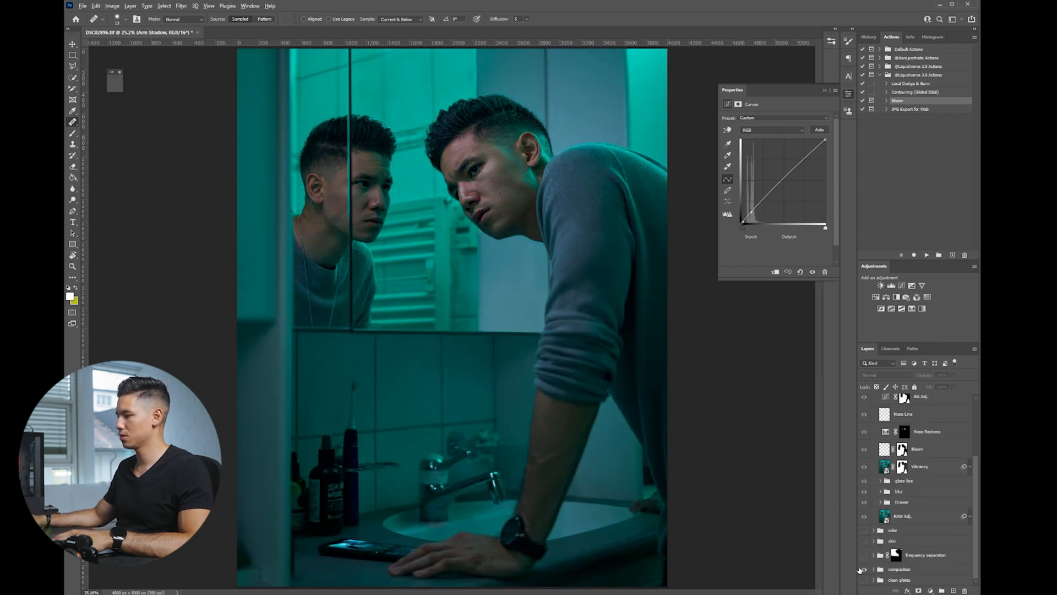
left_click(865, 571)
scroll(908, 479, "up", 3)
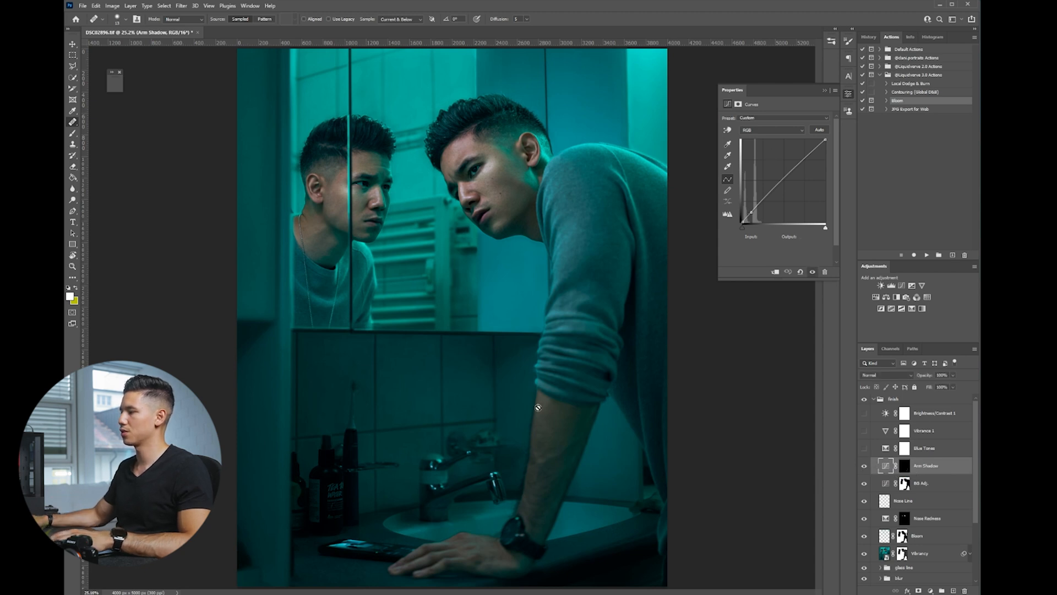
scroll(574, 512, "up", 3)
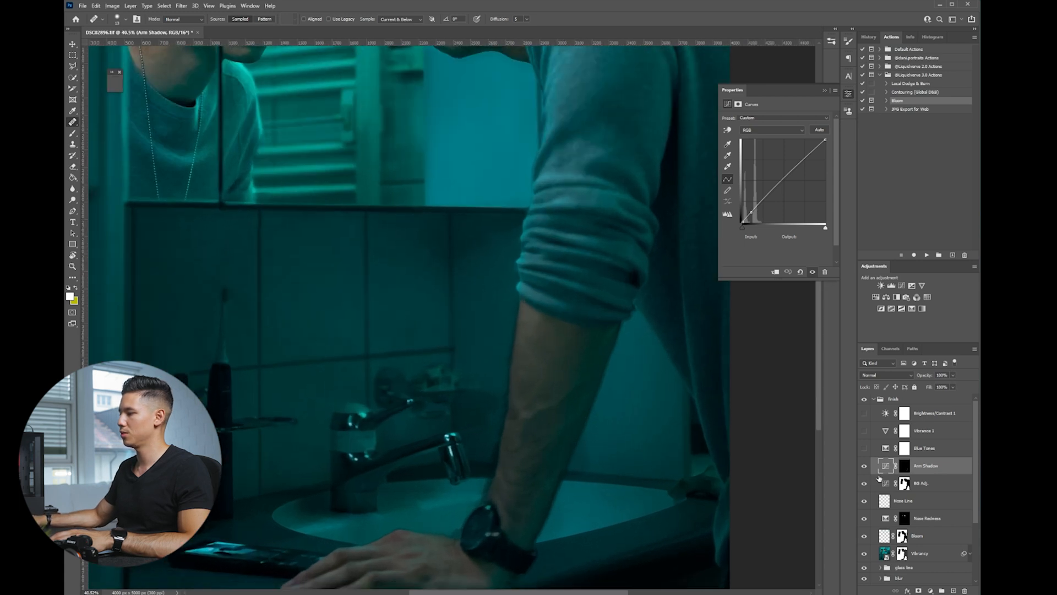
View the Arm Shadow mask as an overlay, fit the image, then select the Blue Tones layer.
left_click(906, 468)
key("backslash")
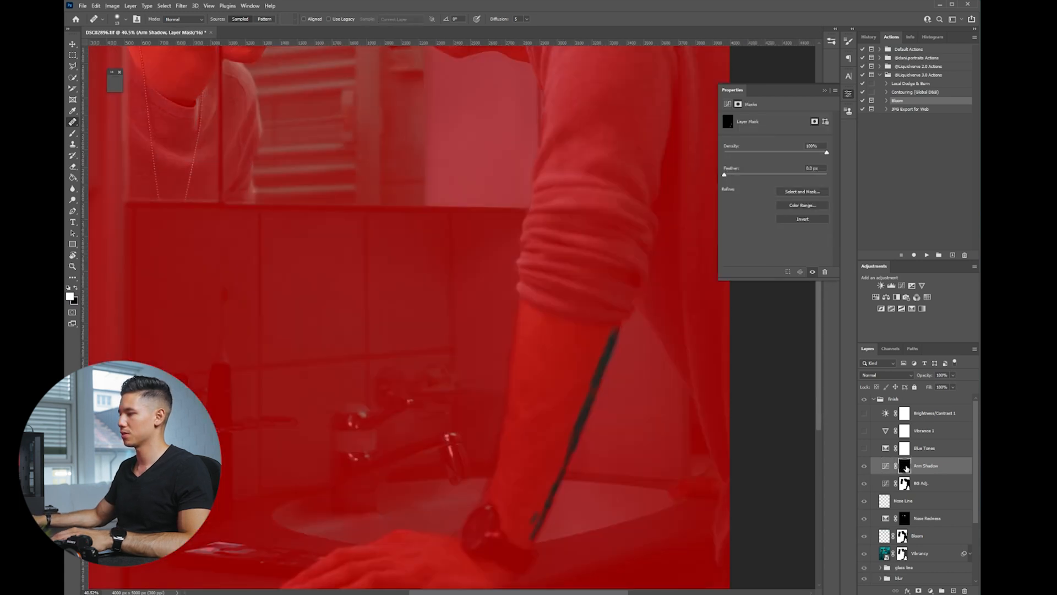
key("backslash")
key("ctrl+0")
scroll(549, 407, "up", 1)
left_click(884, 448)
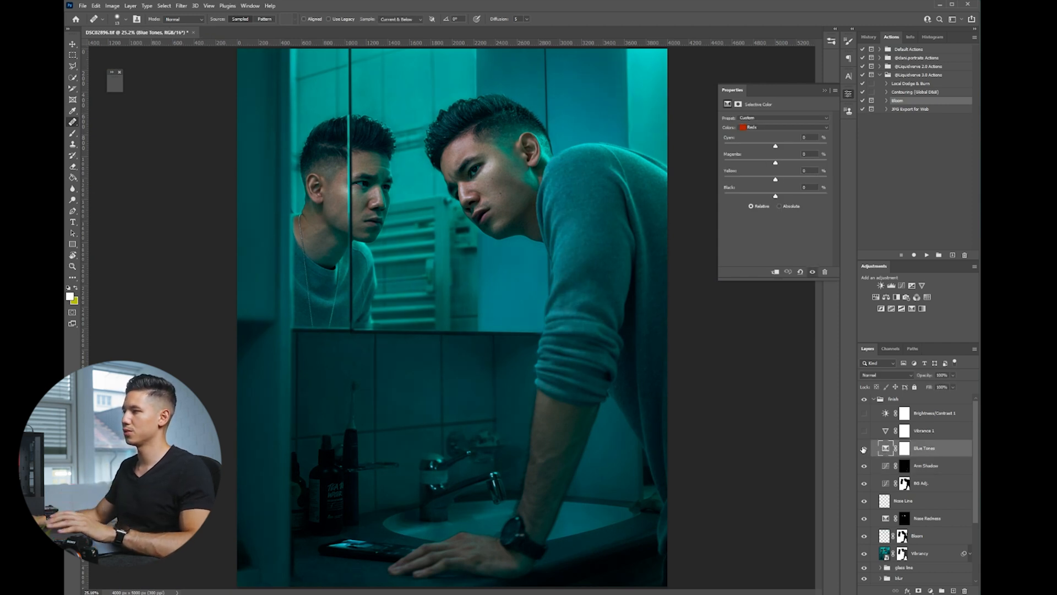
Check the Greens range in Blue Tones' Selective Color, then select Vibrance 1 with the image fitted.
left_click(784, 127)
left_click(763, 148)
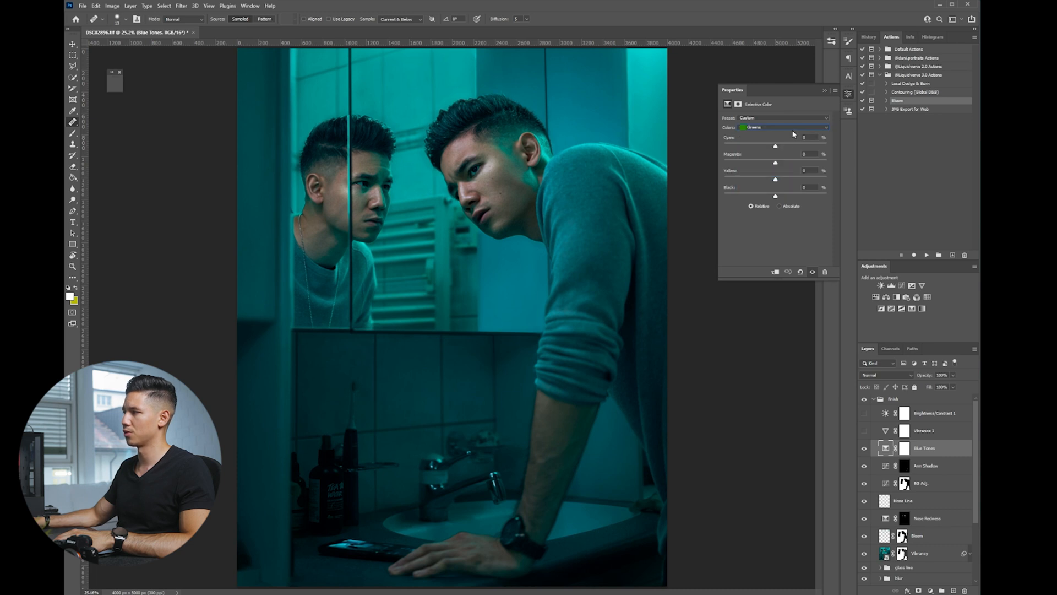
scroll(788, 126, "down", 1)
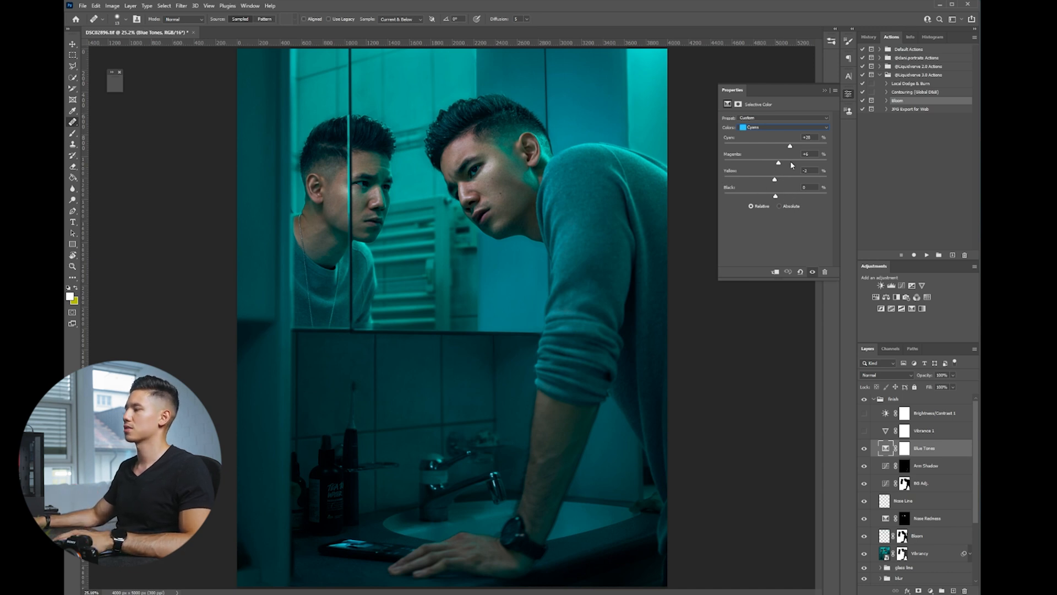
left_click(886, 432)
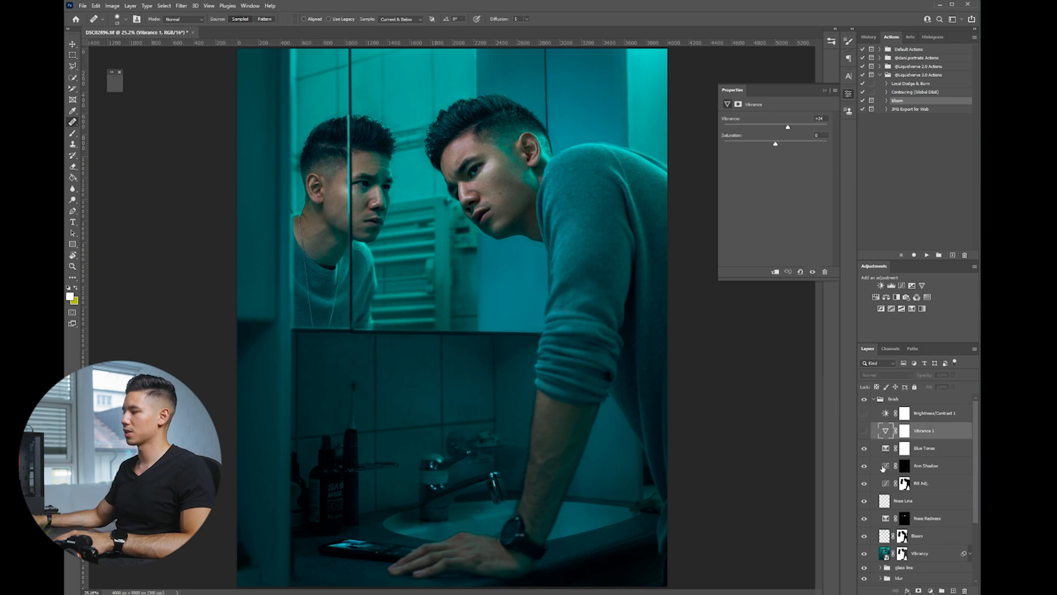
key("ctrl+0")
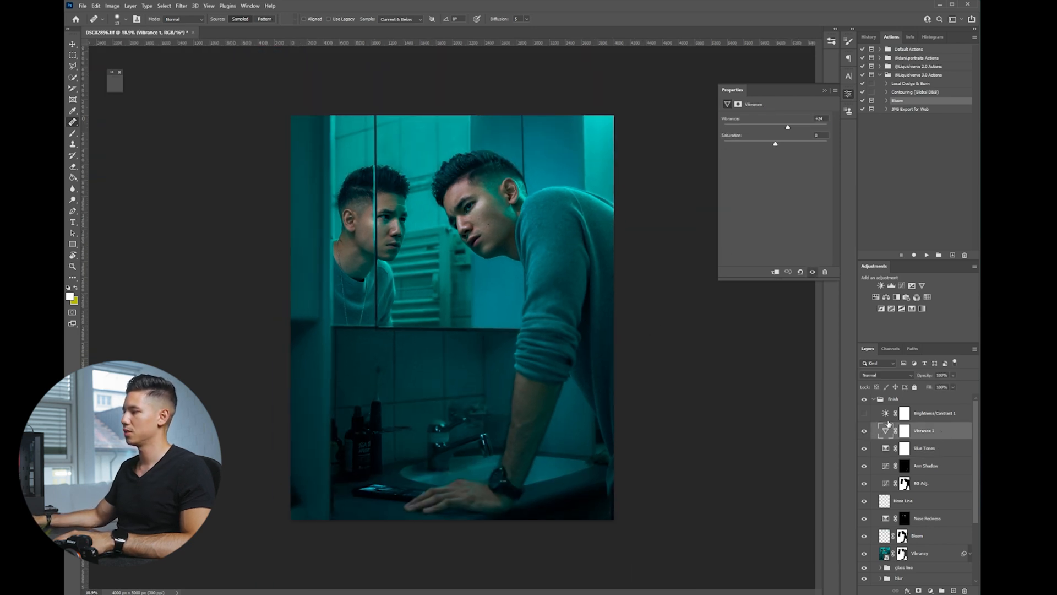
Switch on the Brightness/Contrast 1 finishing adjustment and enlarge the view slightly.
left_click(916, 413)
left_click(865, 413)
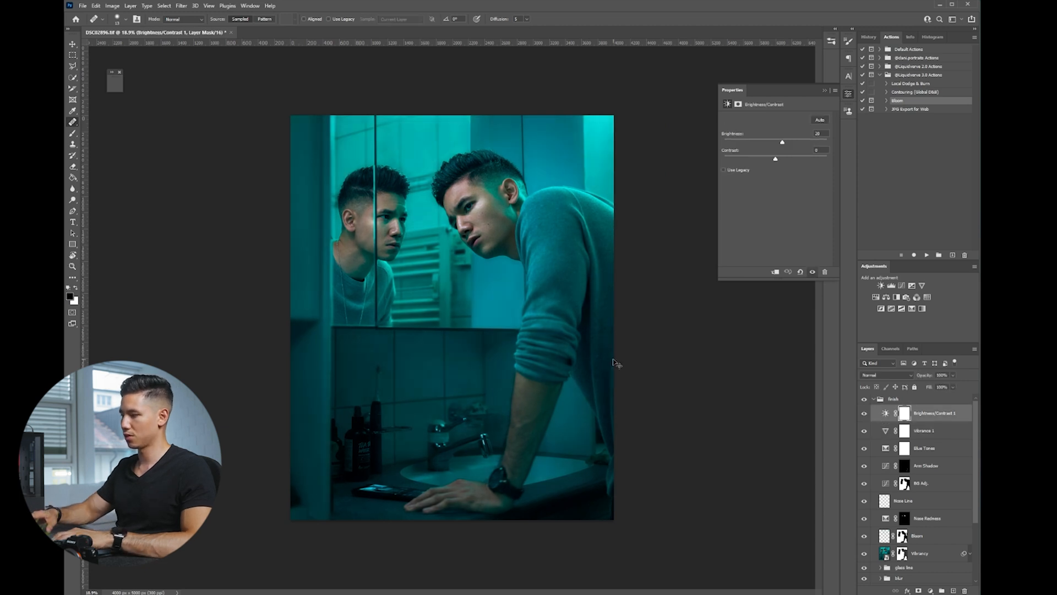
key("ctrl+plus")
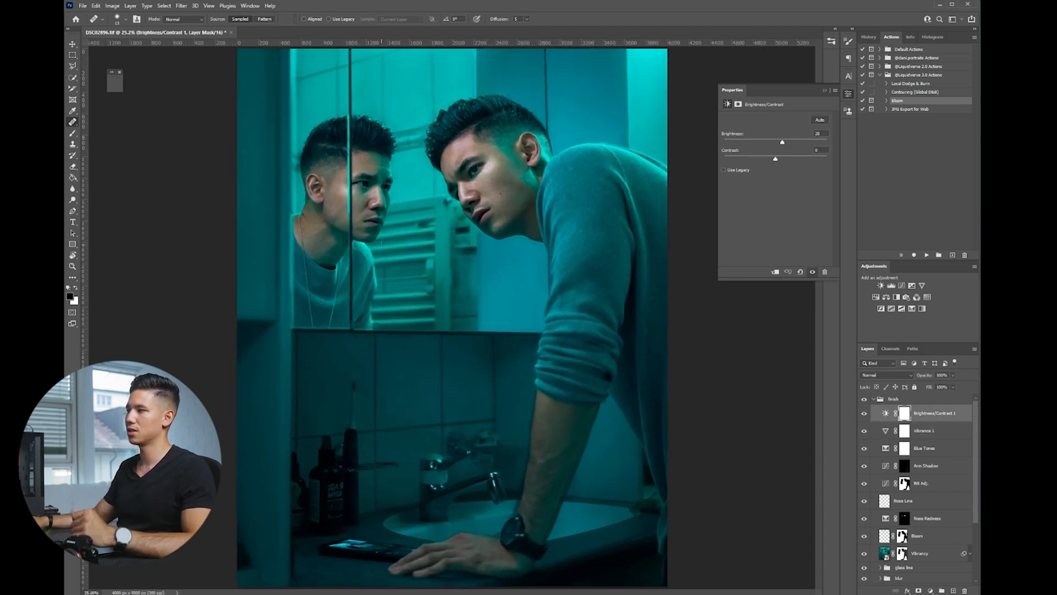
scroll(908, 496, "down", 5)
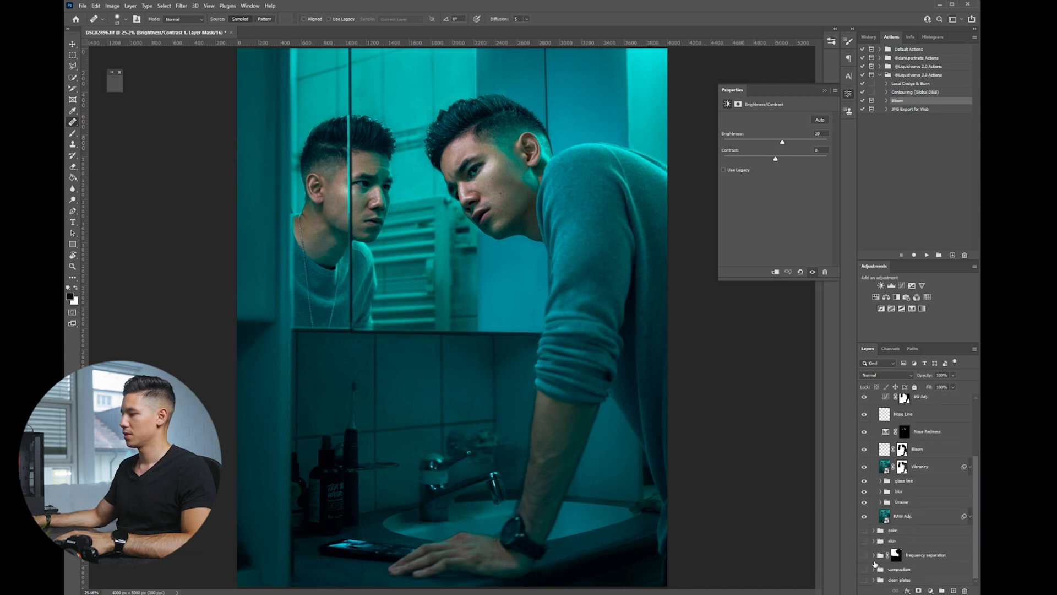
Toggle a lower group off and on to compare the grading, then collapse the finish group.
left_click(866, 570)
left_click(866, 570)
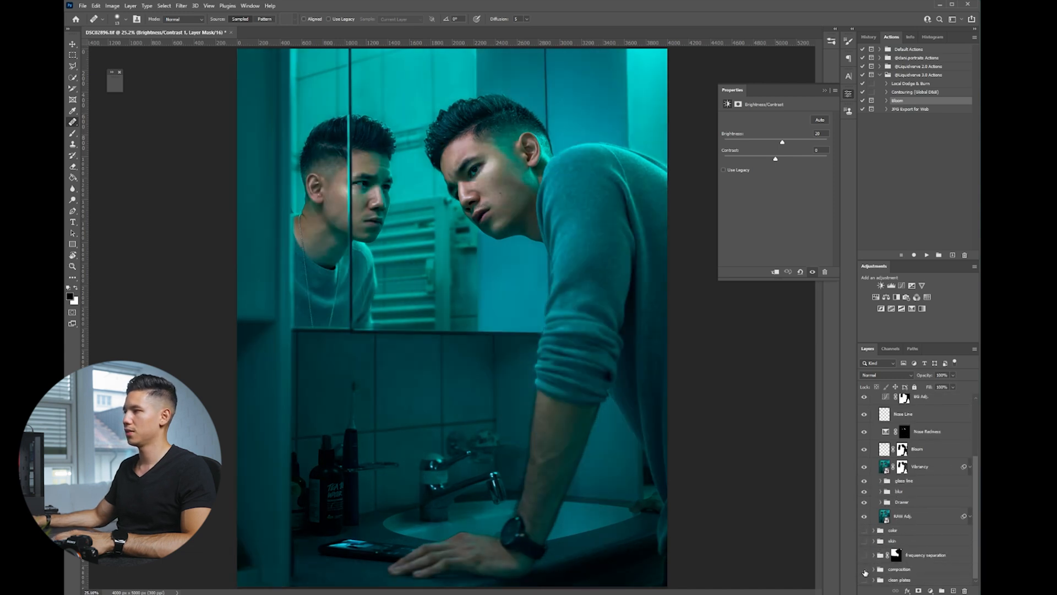
left_click(865, 571)
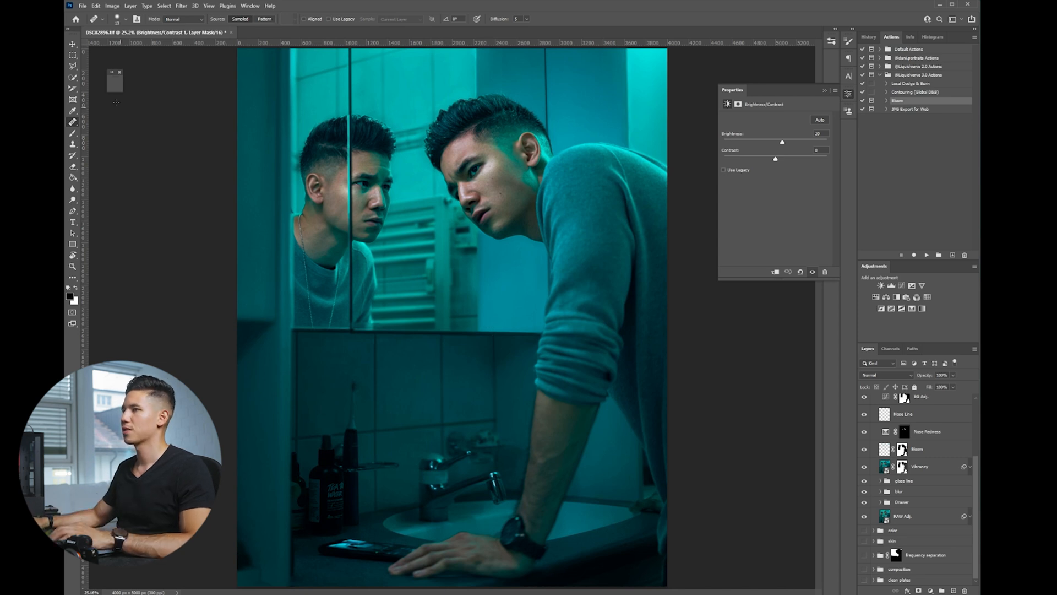
key("v")
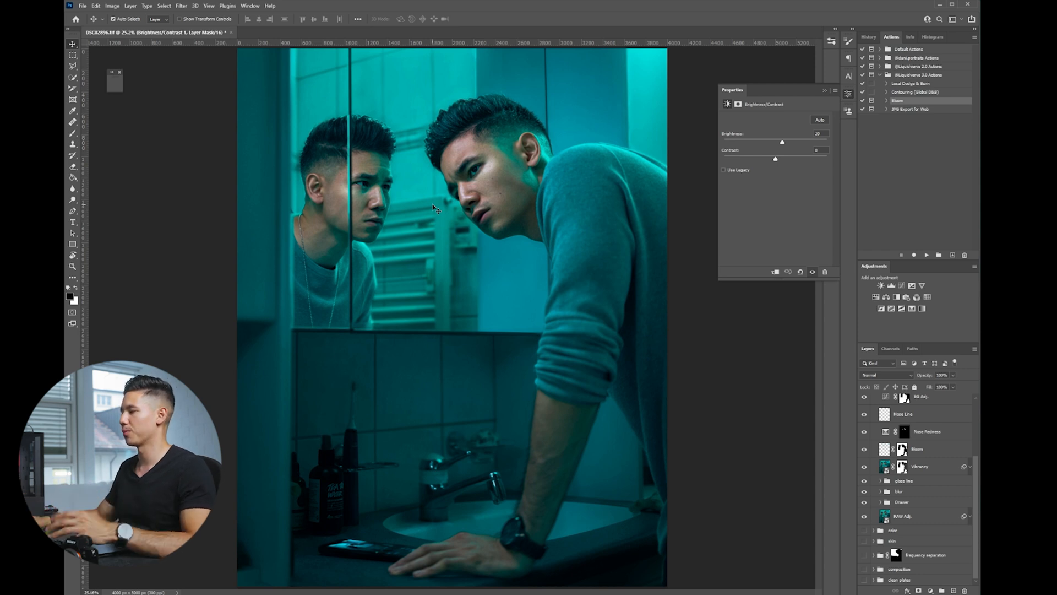
scroll(957, 489, "up", 3)
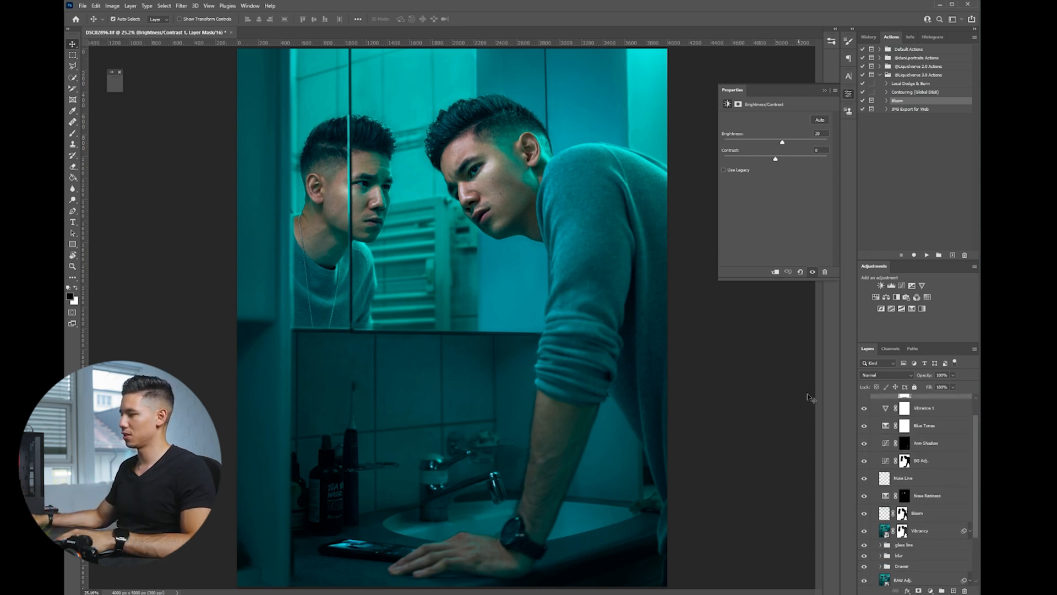
scroll(890, 483, "up", 5)
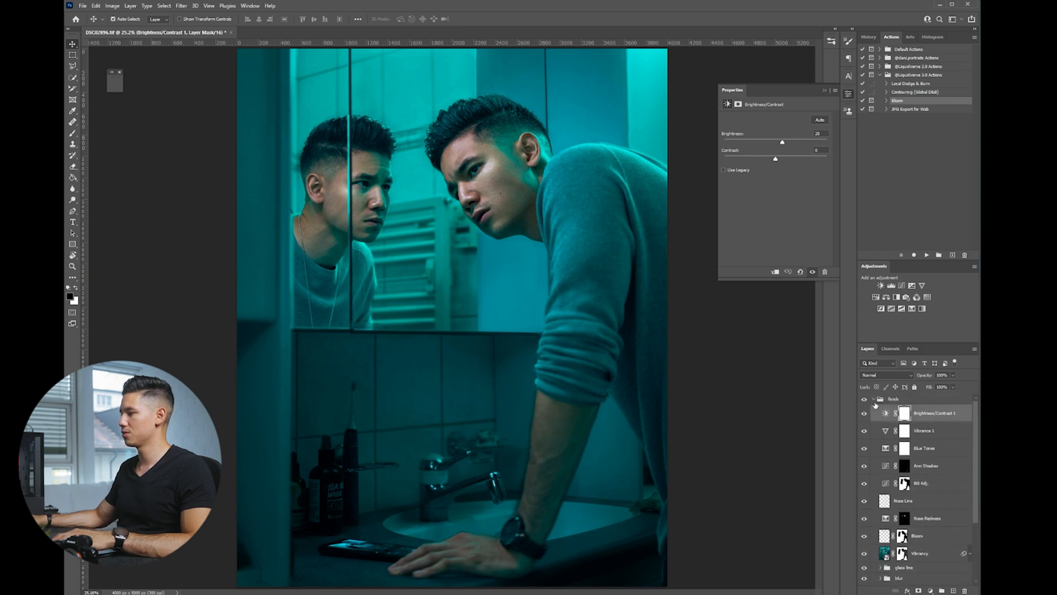
left_click(874, 399)
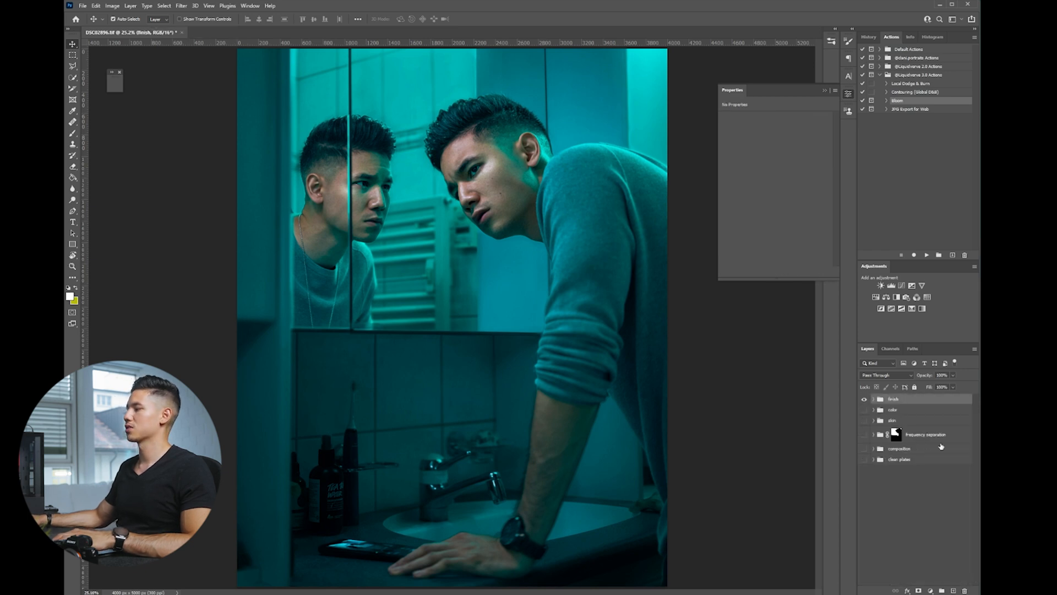
left_click(920, 509)
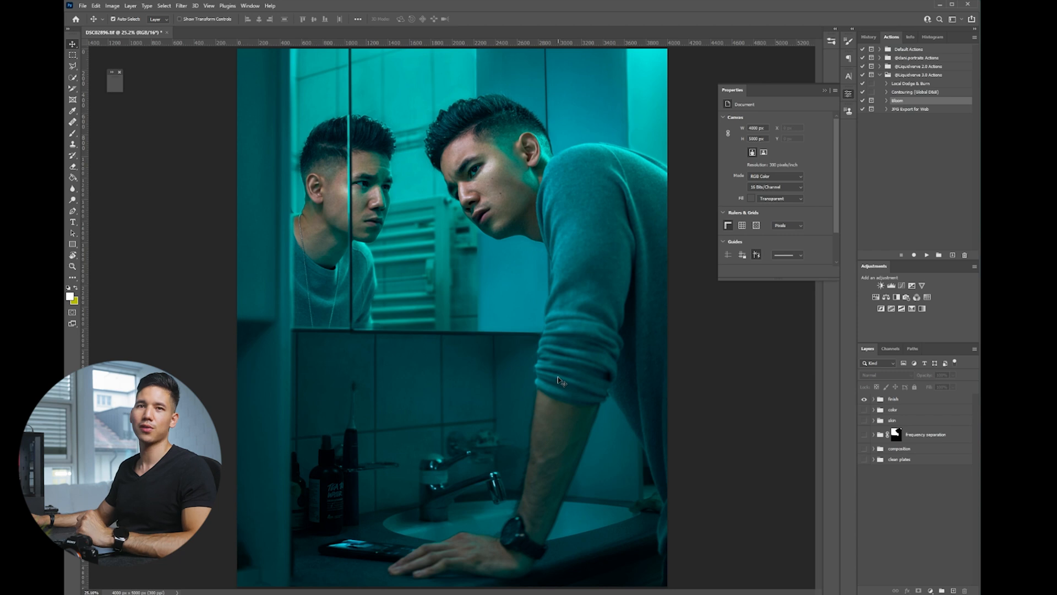